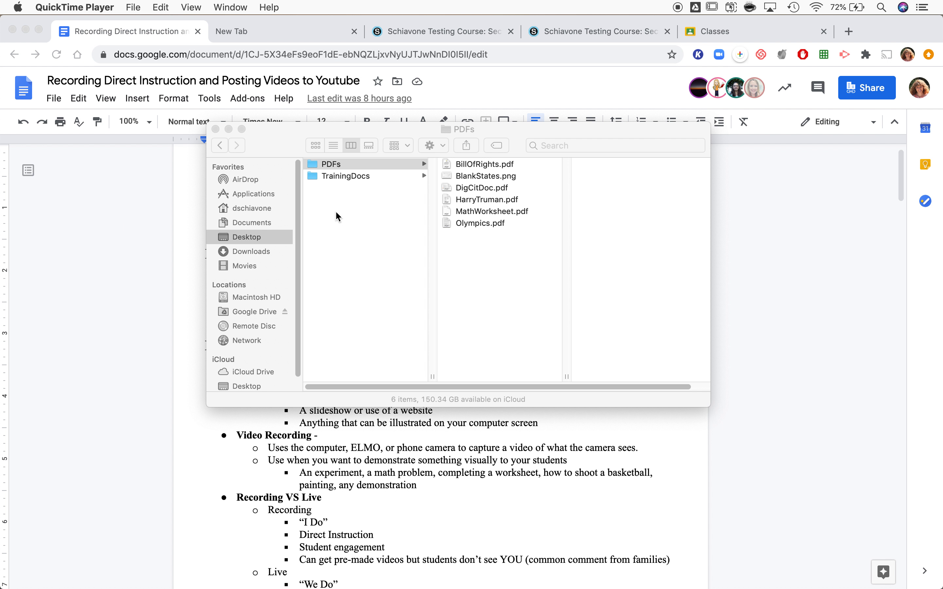
Check whether Olympics.pdf has selectable text by selecting its title and first paragraph, and close the file.
double_click(467, 223)
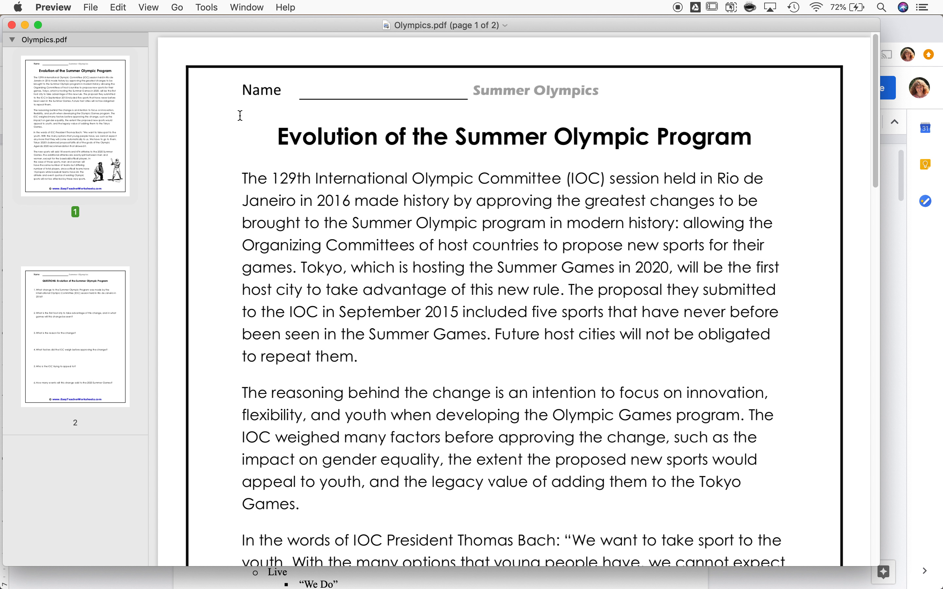
left_click_drag(238, 126, 500, 373)
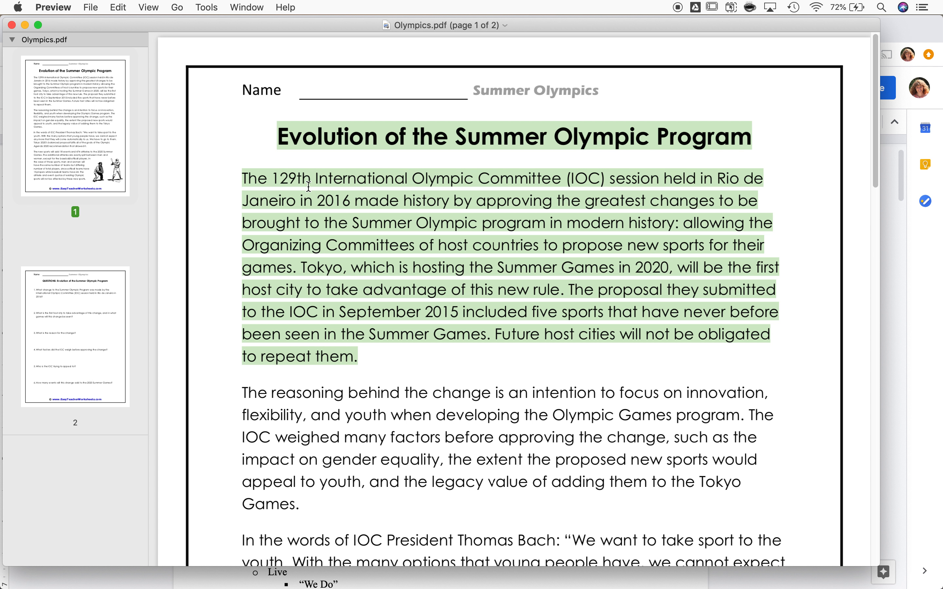
left_click(12, 25)
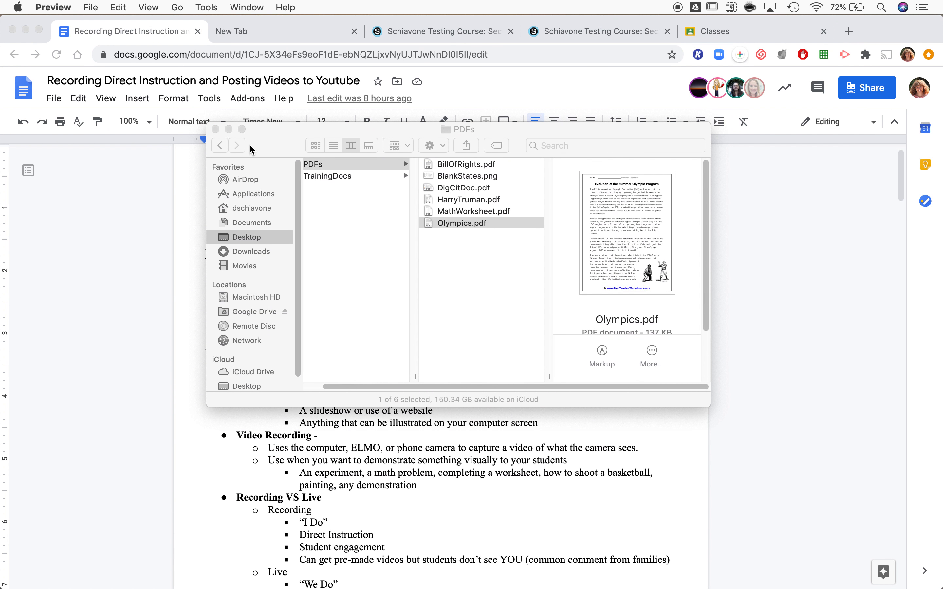
left_click(442, 253)
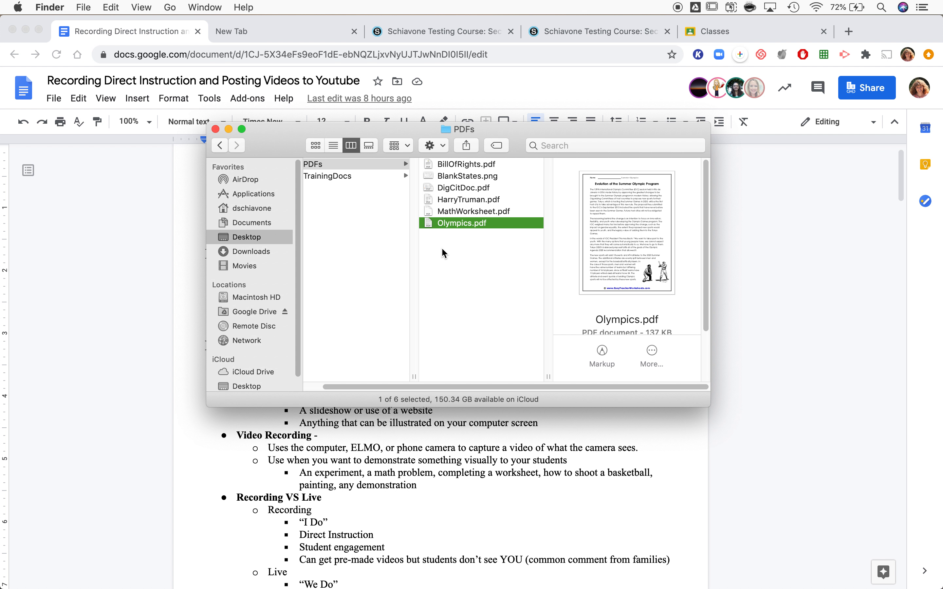
Open HarryTruman.pdf from the PDFs folder, test whether its page content can be selected as text, and close the file.
left_click(442, 201)
double_click(443, 201)
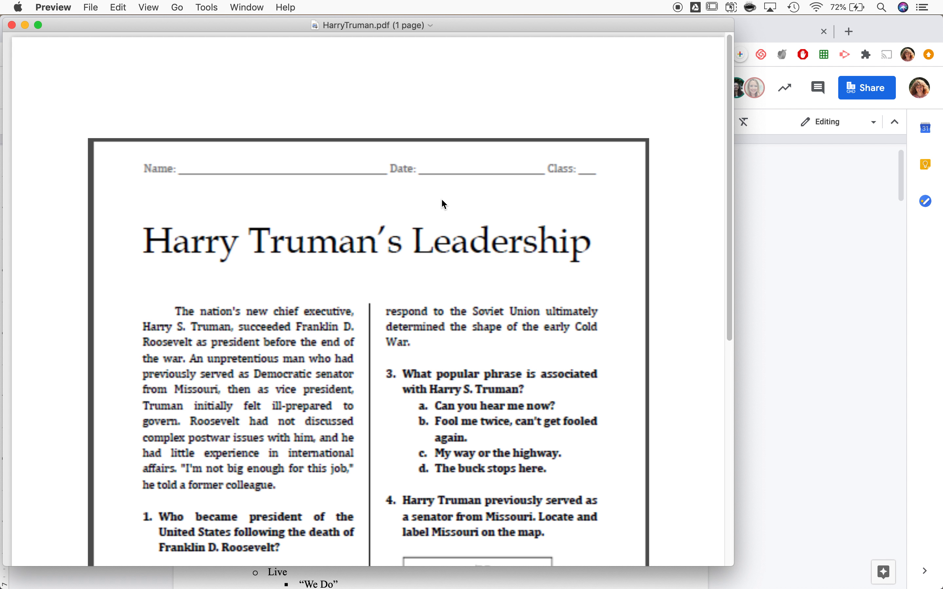
scroll(443, 202, "down", 4)
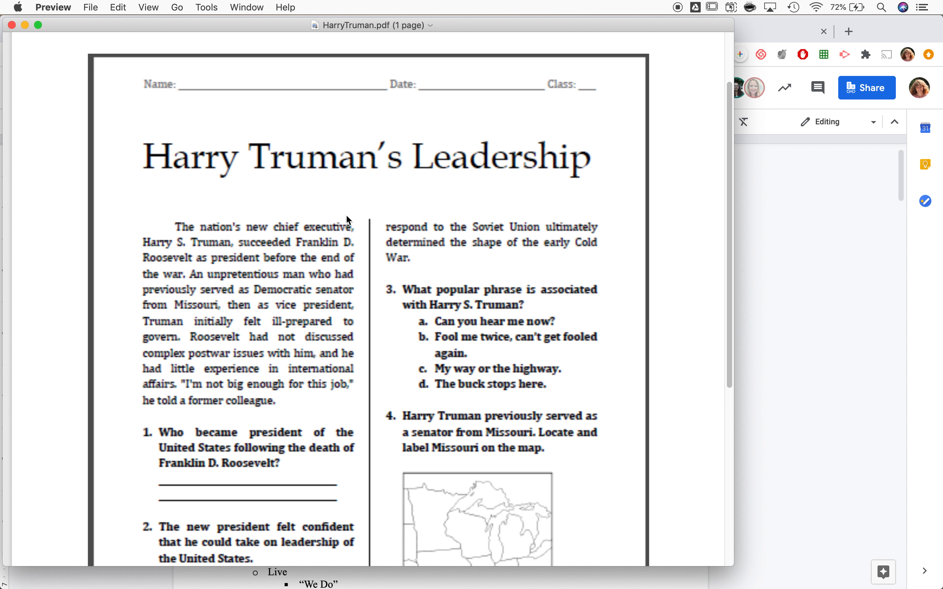
key("super+a")
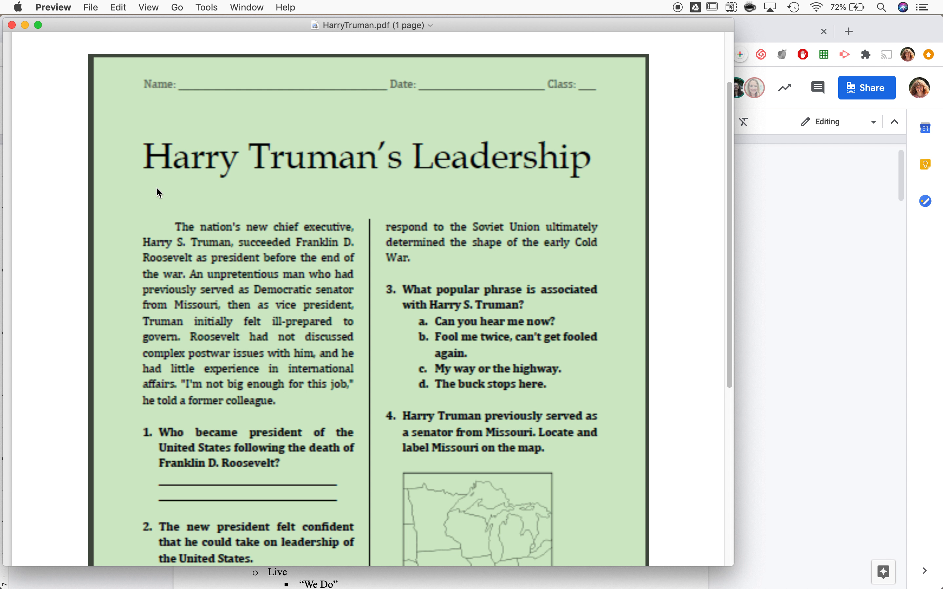
left_click(158, 210)
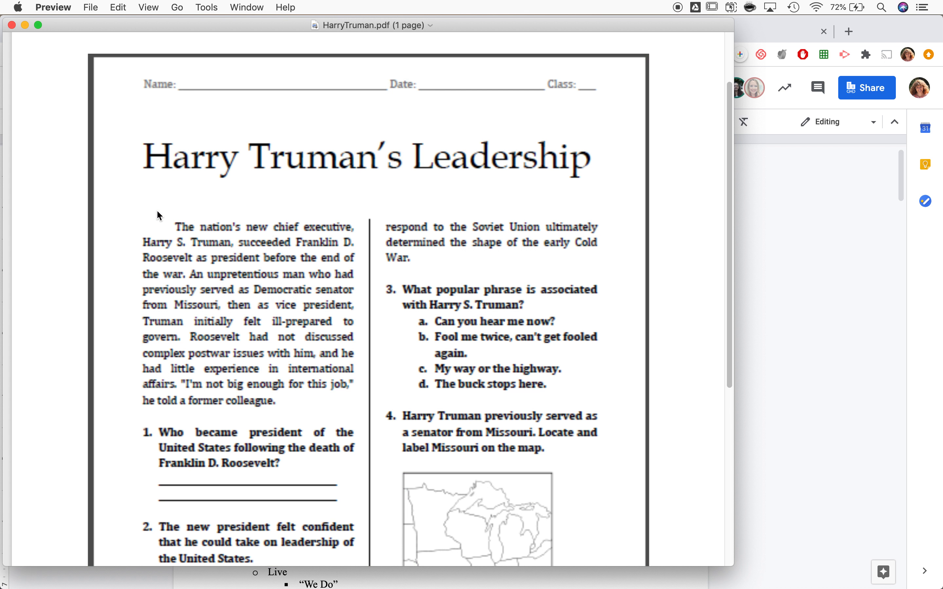
key("super+a")
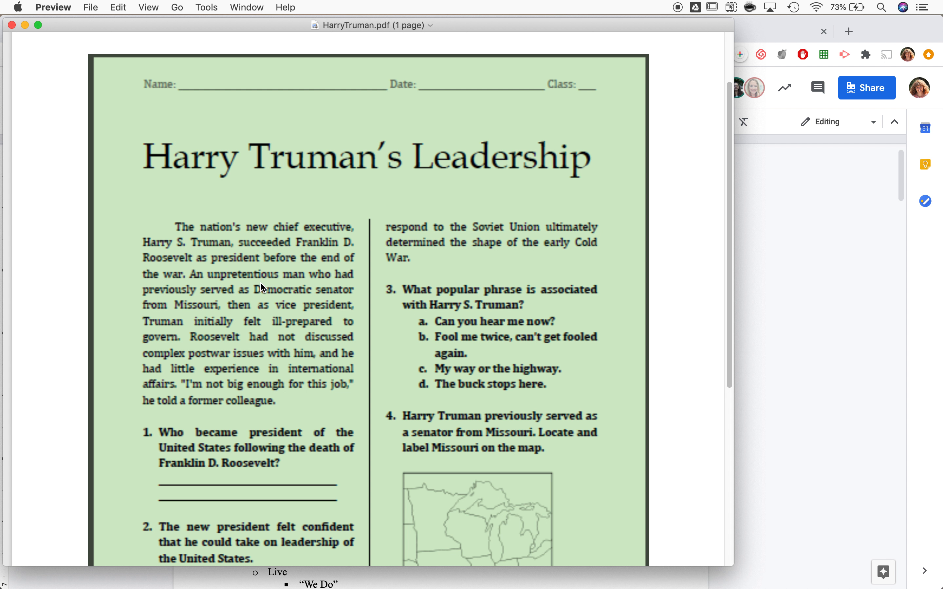
left_click(67, 213)
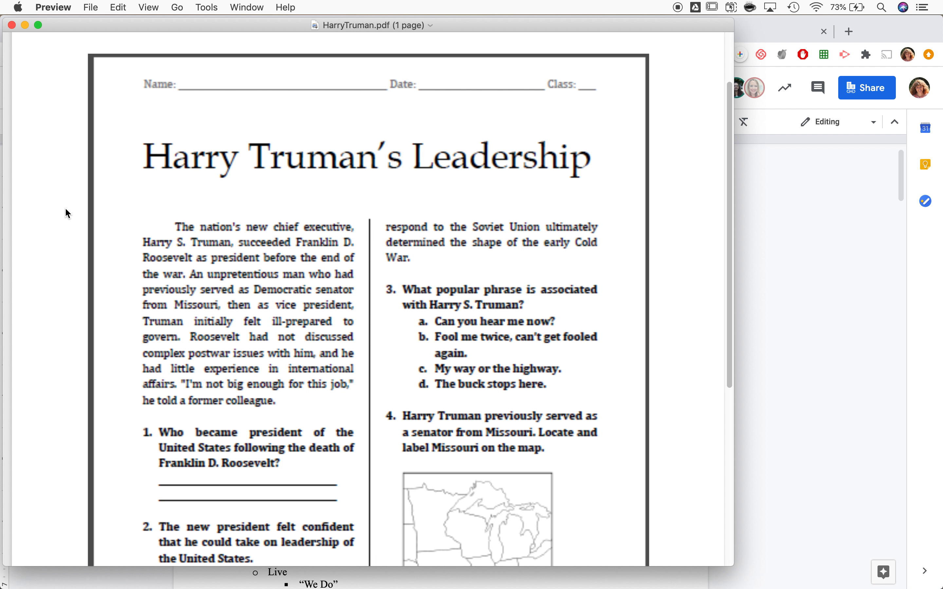
left_click(12, 25)
left_click(448, 255)
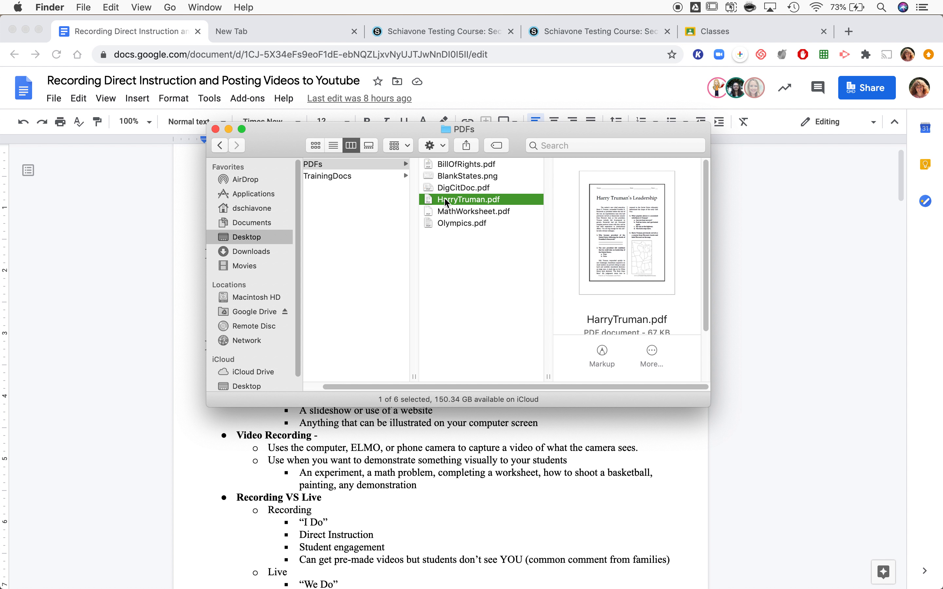
Open BlankStates.png enlarged, test for selectable text on the map, and close the image.
left_click(442, 178)
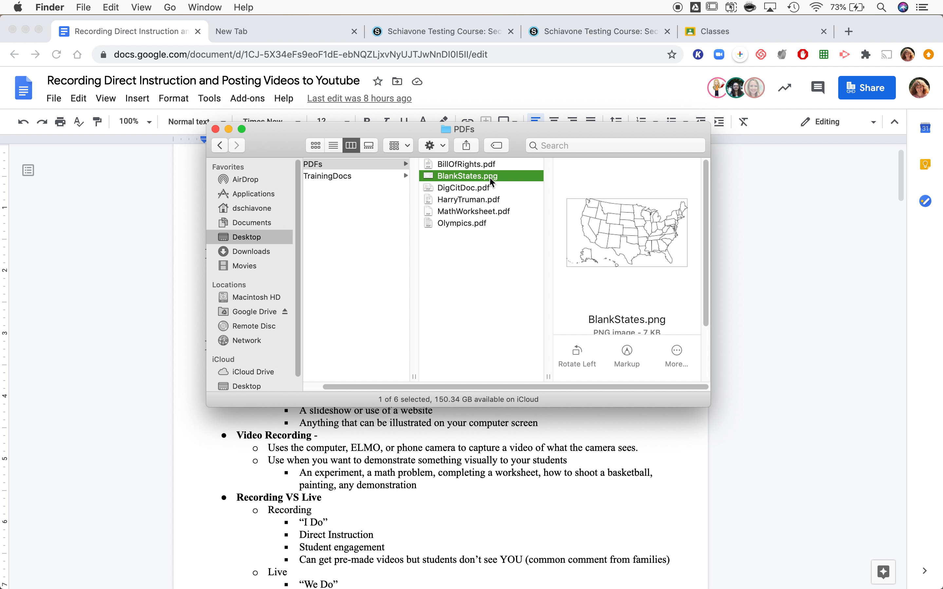
double_click(429, 174)
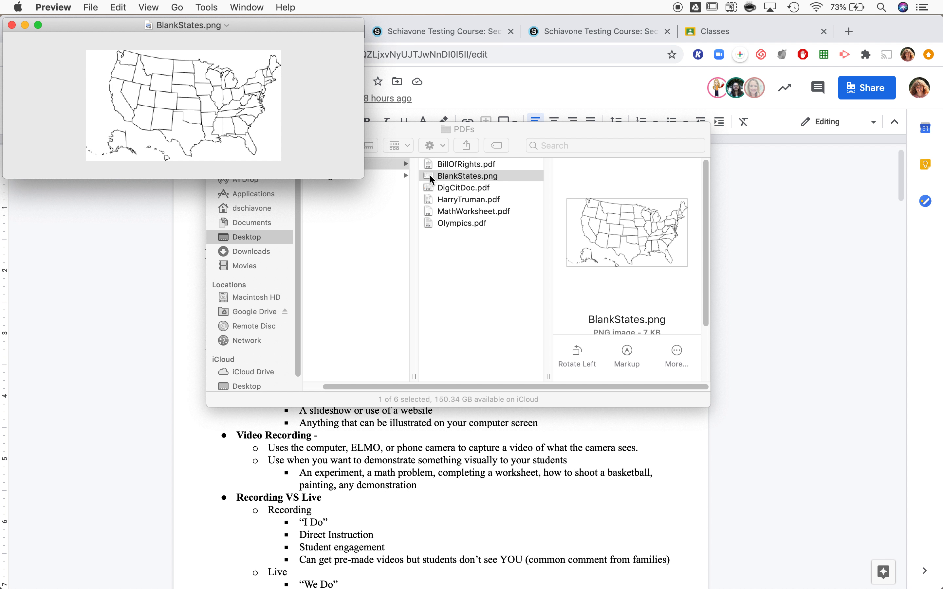
left_click_drag(363, 178, 733, 469)
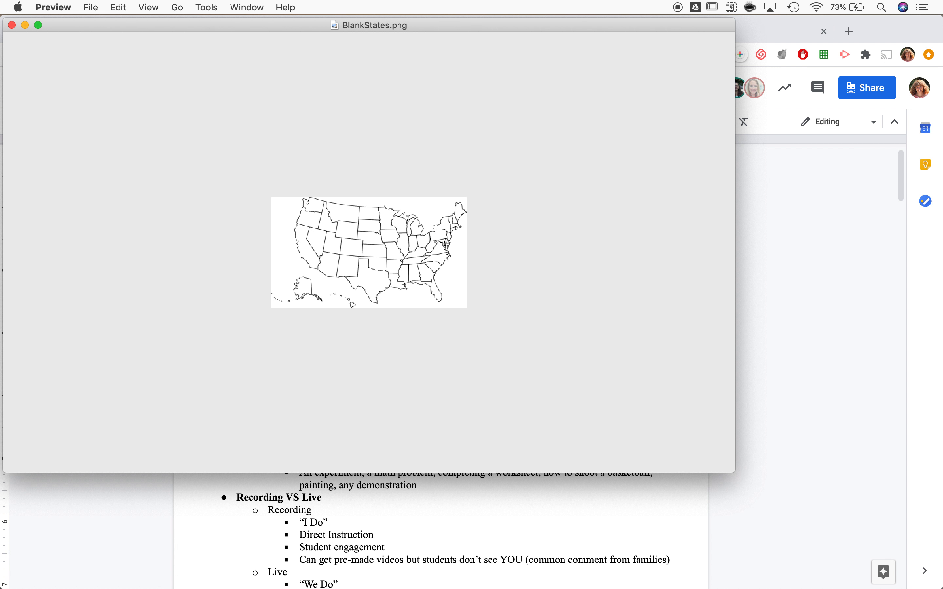
key("super+plus")
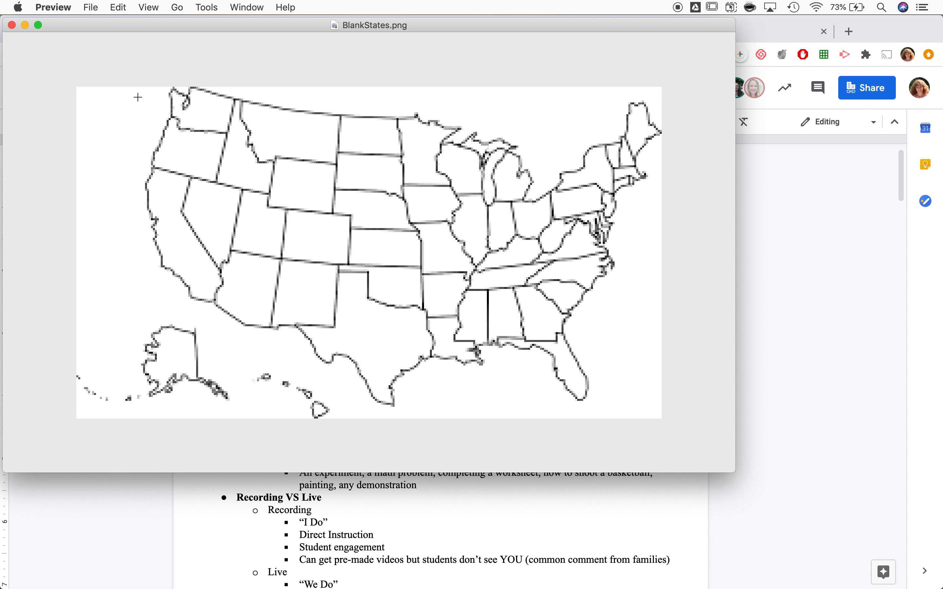
left_click_drag(136, 96, 271, 172)
left_click(234, 227)
left_click_drag(322, 205, 322, 204)
left_click(11, 26)
left_click(12, 25)
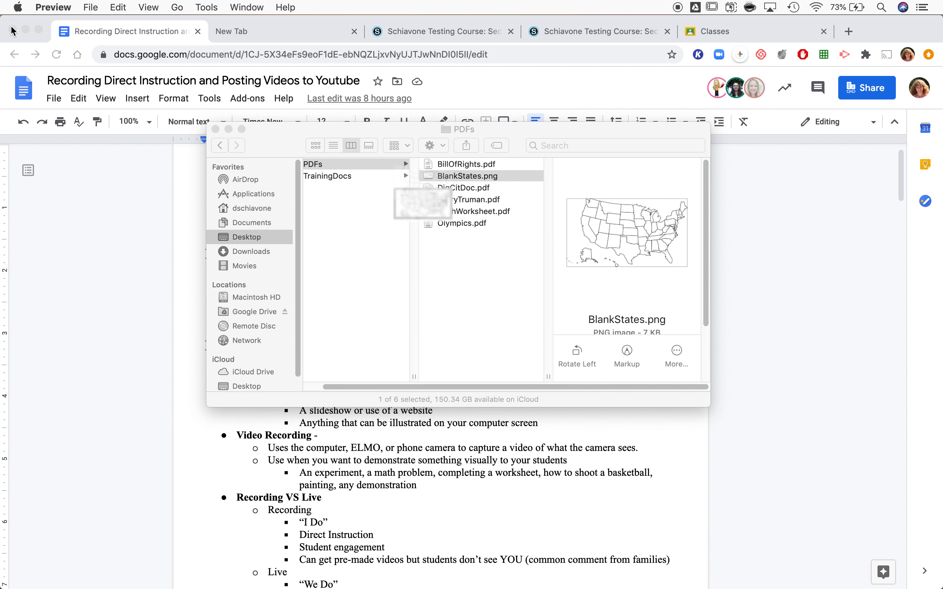
left_click(486, 274)
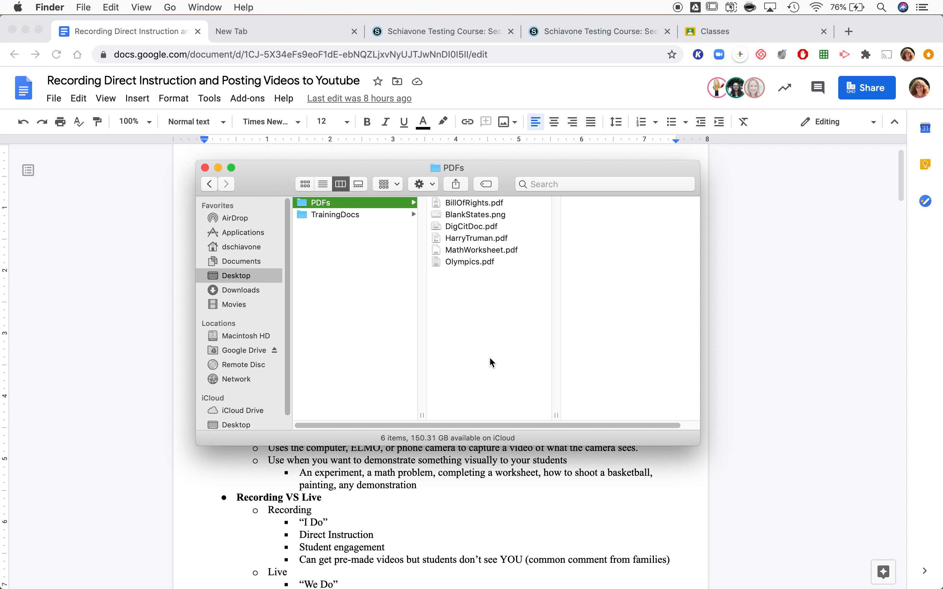
Save the Google Docs document as a PDF through the print dialog into the PDFs folder on the Desktop.
left_click(131, 301)
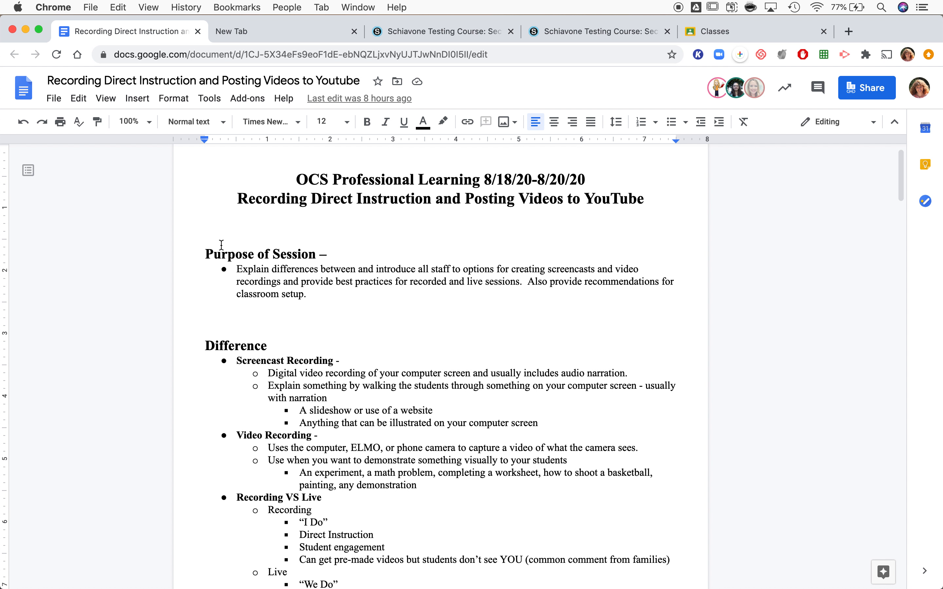
key("super+p")
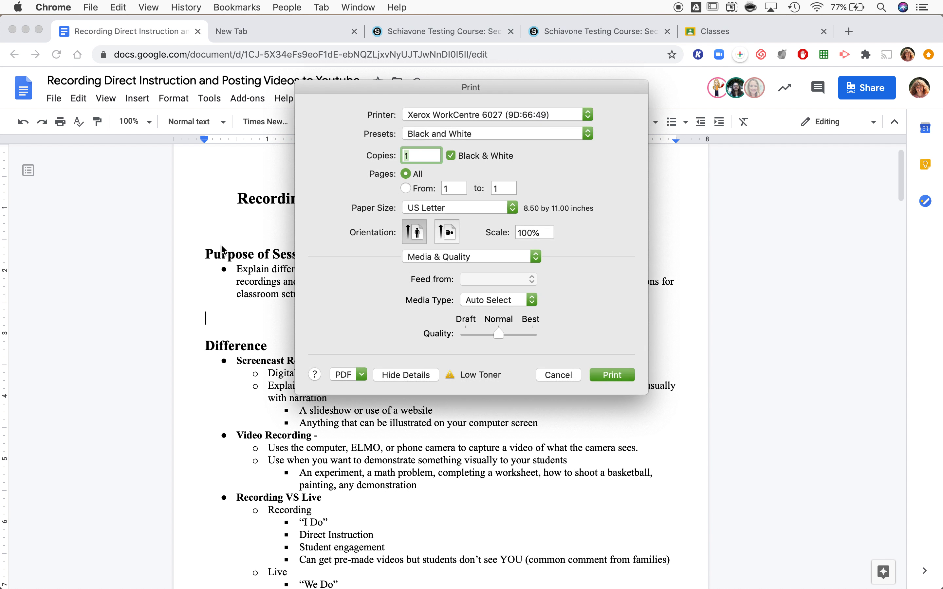
left_click(361, 375)
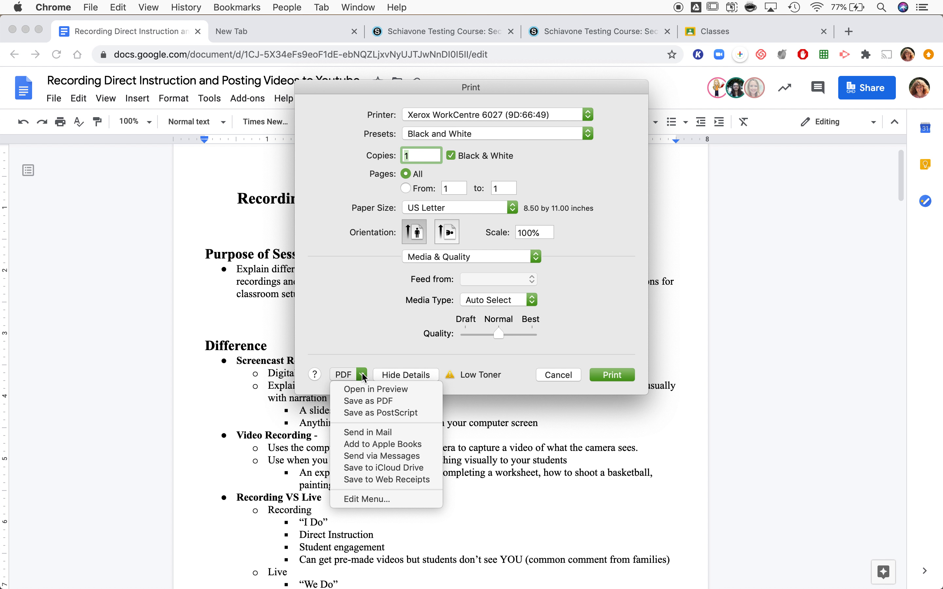
left_click(357, 401)
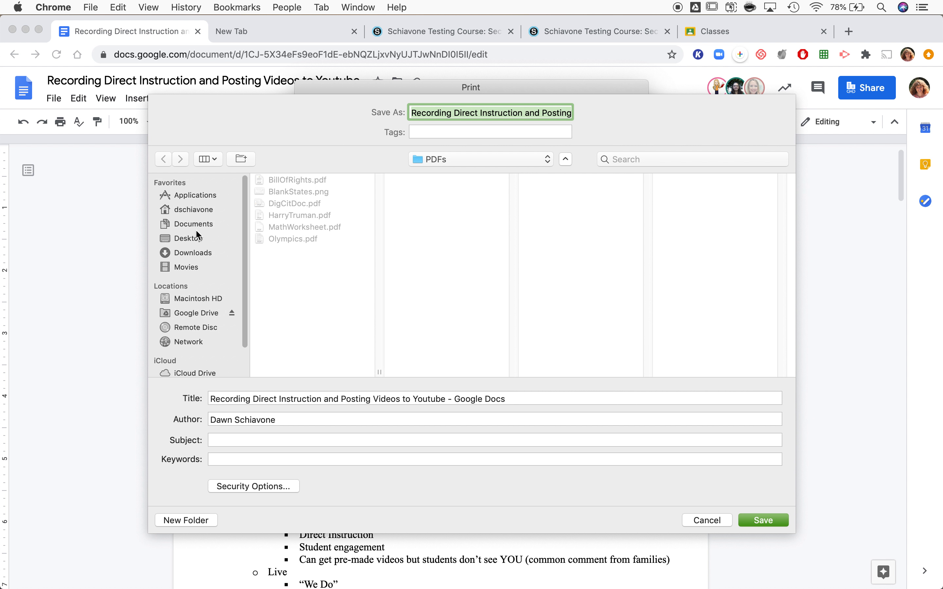
left_click(196, 239)
left_click(277, 182)
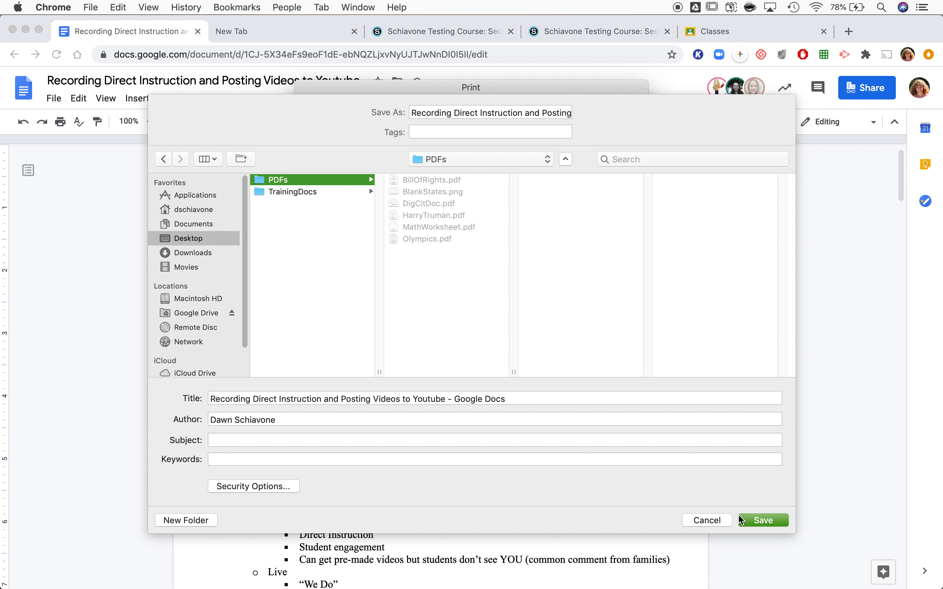
left_click(747, 522)
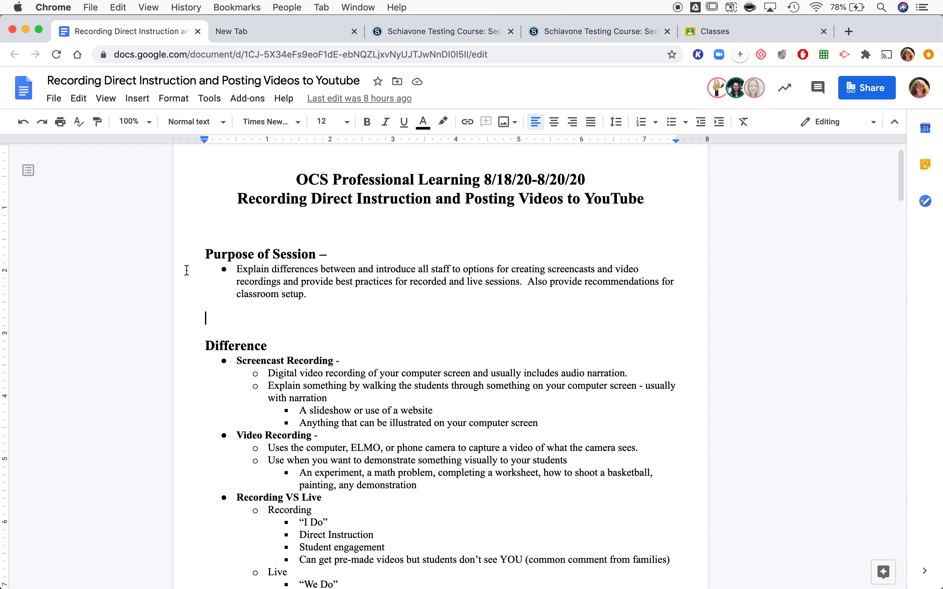
Download the Google Docs document in the PDF Document (.pdf) format.
left_click(53, 100)
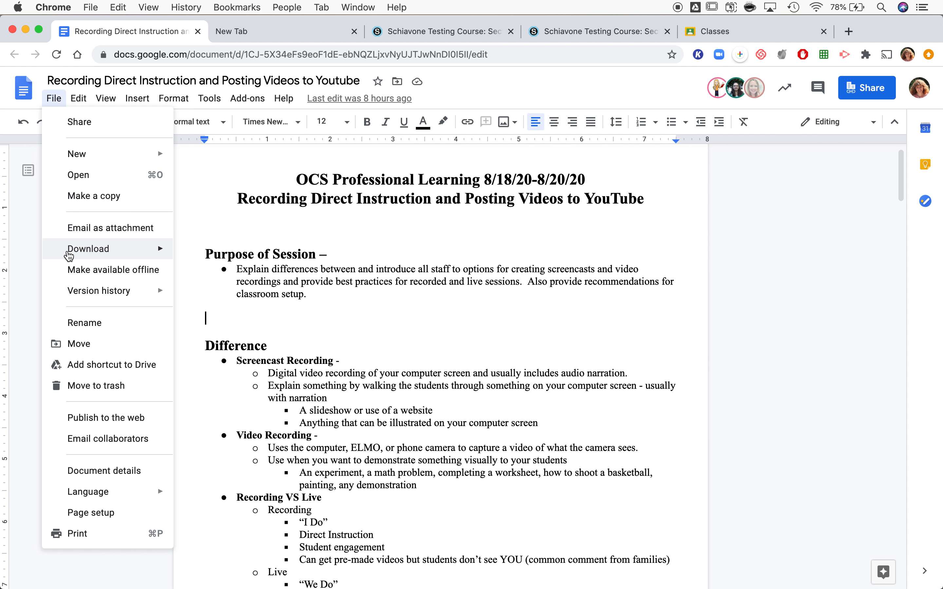
mouse_move(69, 256)
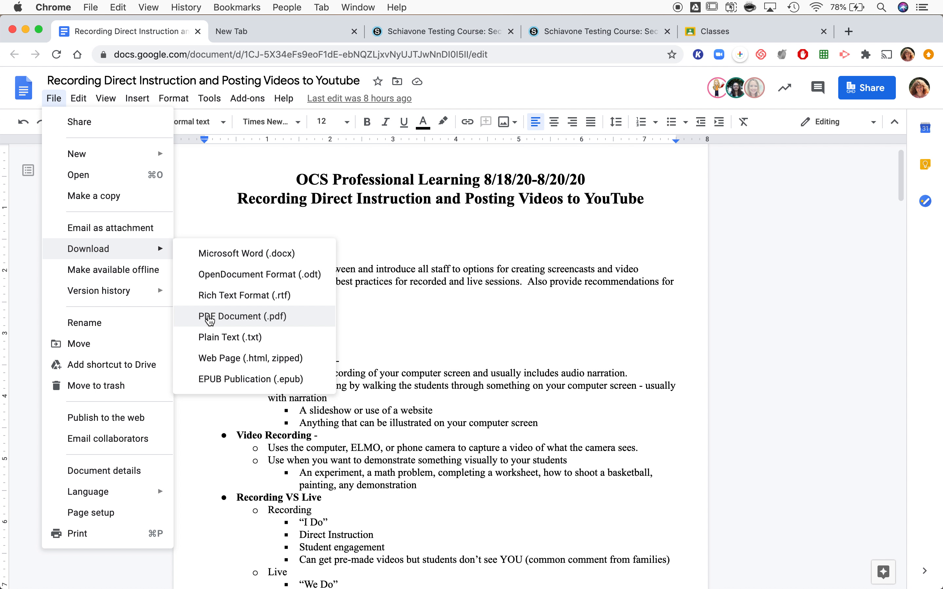
left_click(211, 317)
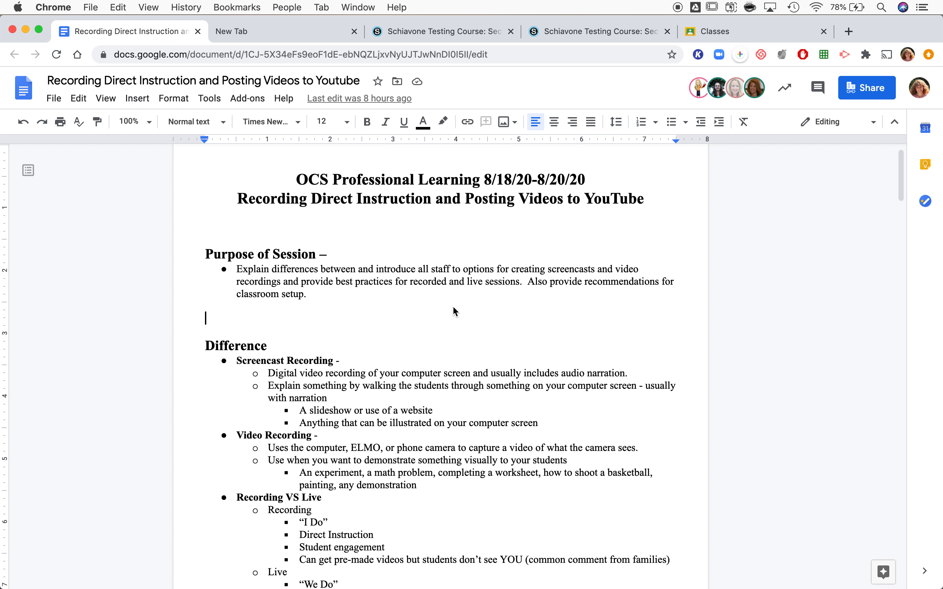
left_click(53, 98)
left_click(53, 98)
Open the new Recording Direct Instruction PDF from the PDFs folder in Finder, test its text selection on page 1, and close it.
key("super+Tab")
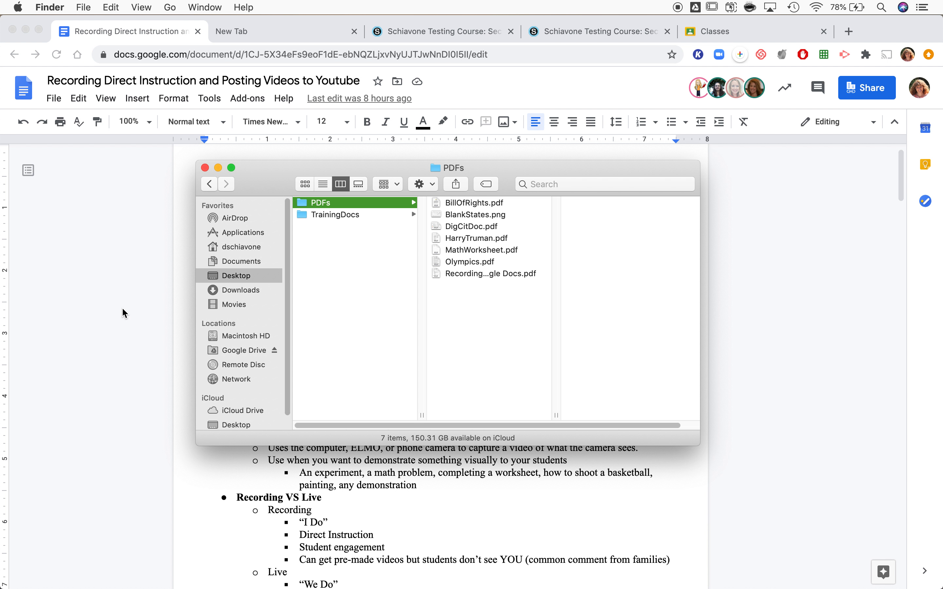
left_click(453, 273)
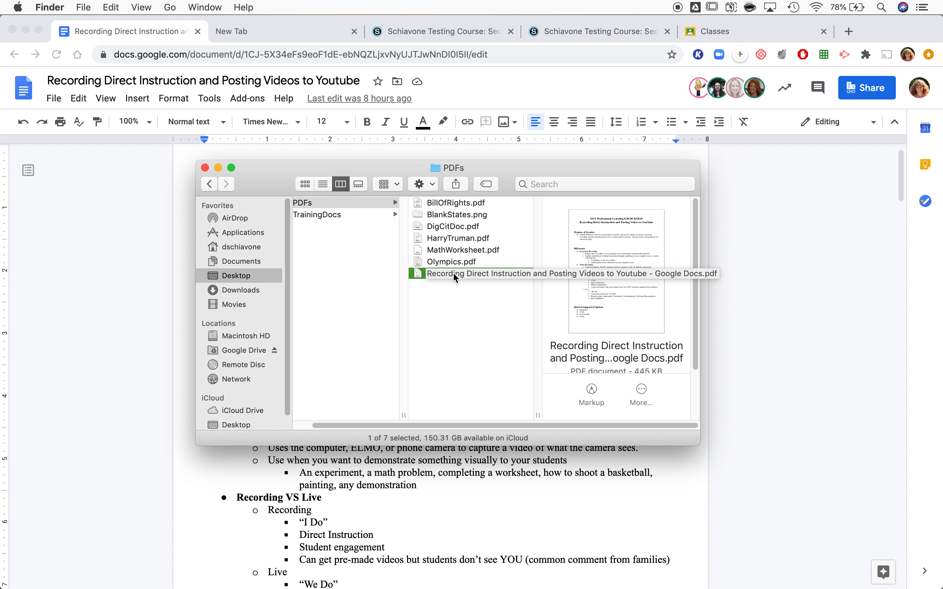
double_click(418, 273)
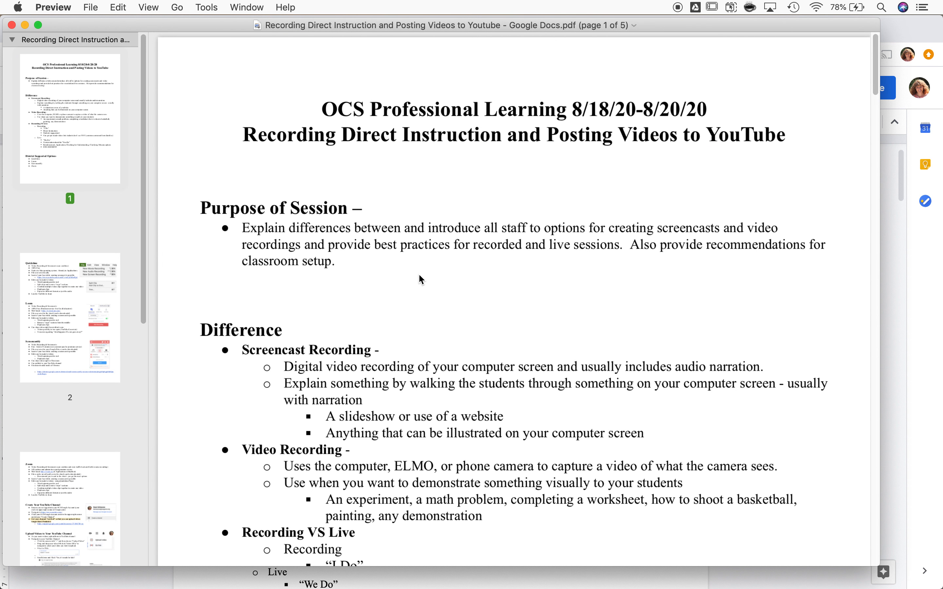
left_click_drag(228, 108, 566, 454)
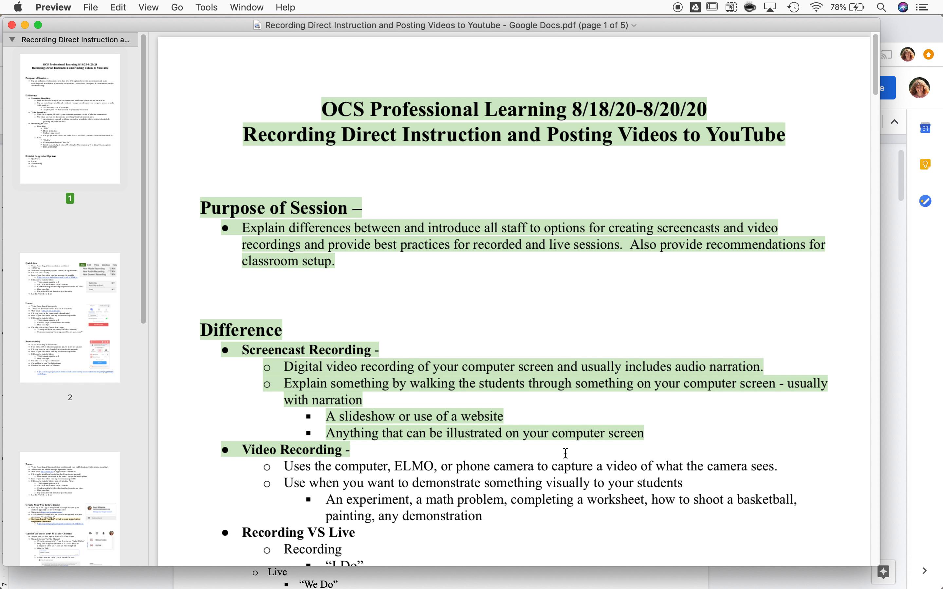
left_click(11, 25)
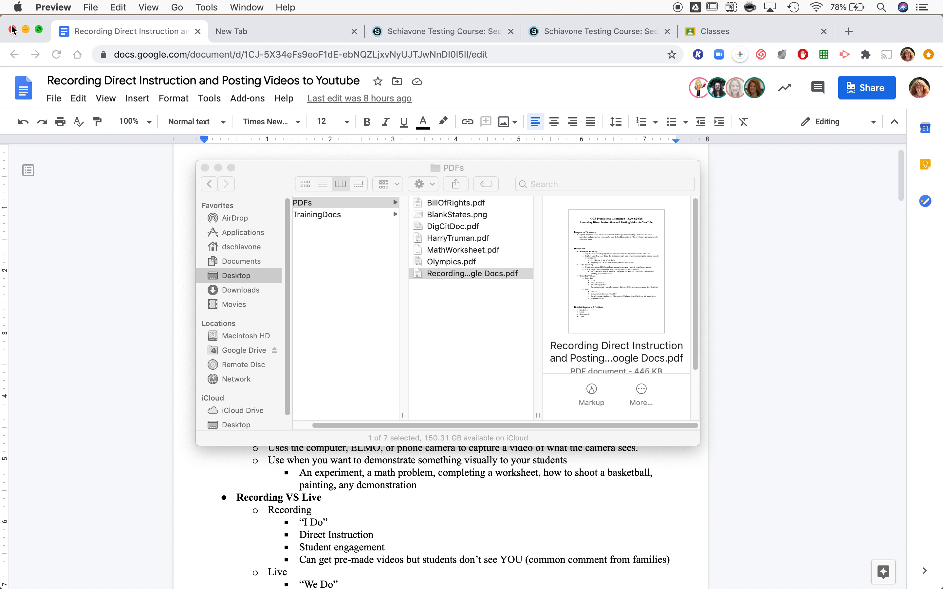
Switch to Schoology in Chrome and compare the teacher and student views of the Section 1 testing course.
left_click(400, 35)
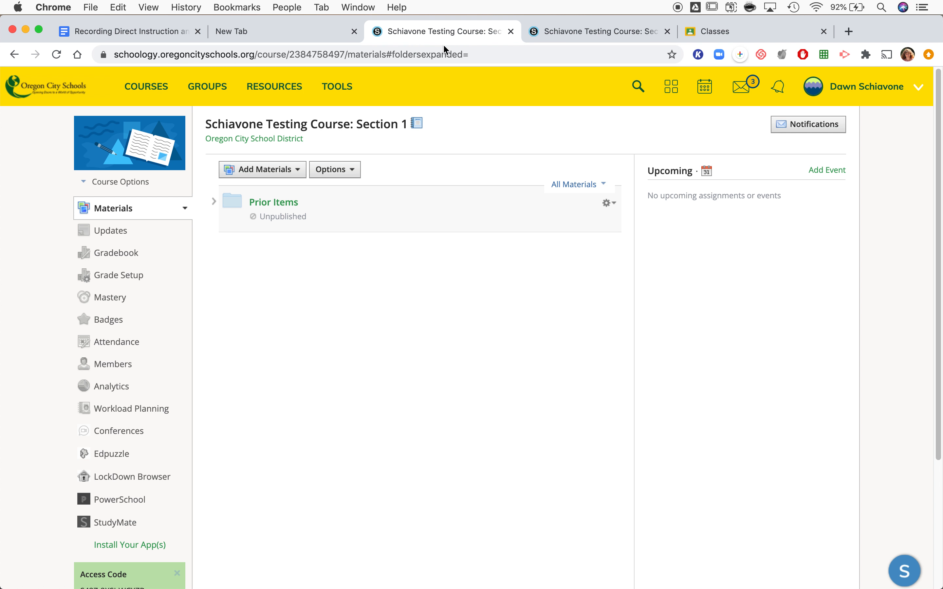
left_click(574, 31)
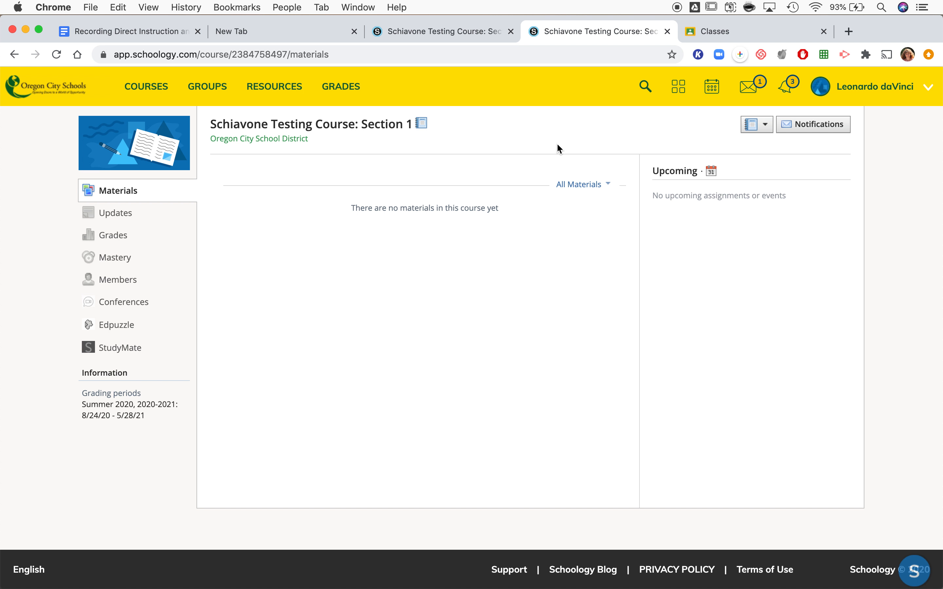
Switch to the teacher's view of the Section 1 testing course.
left_click(414, 35)
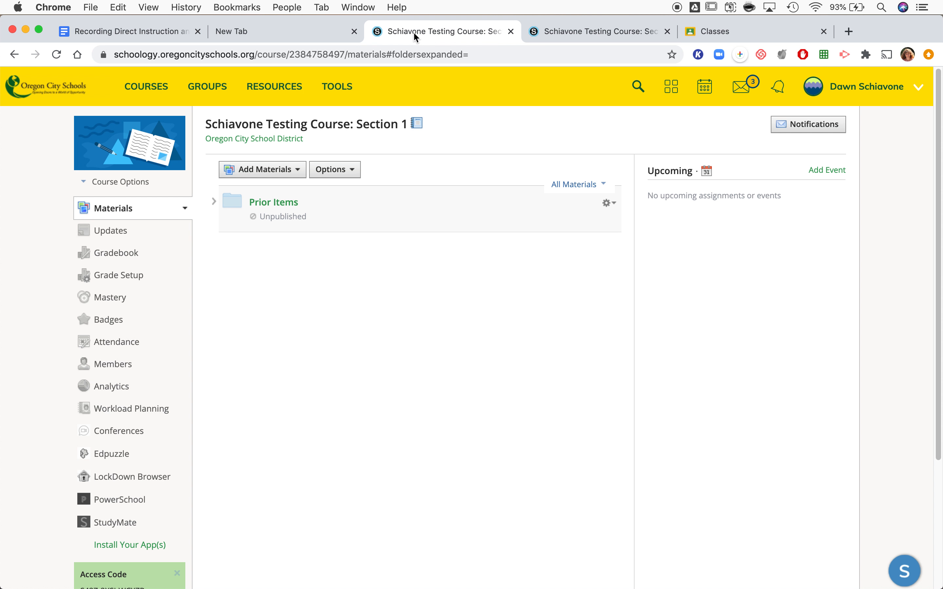
left_click(300, 173)
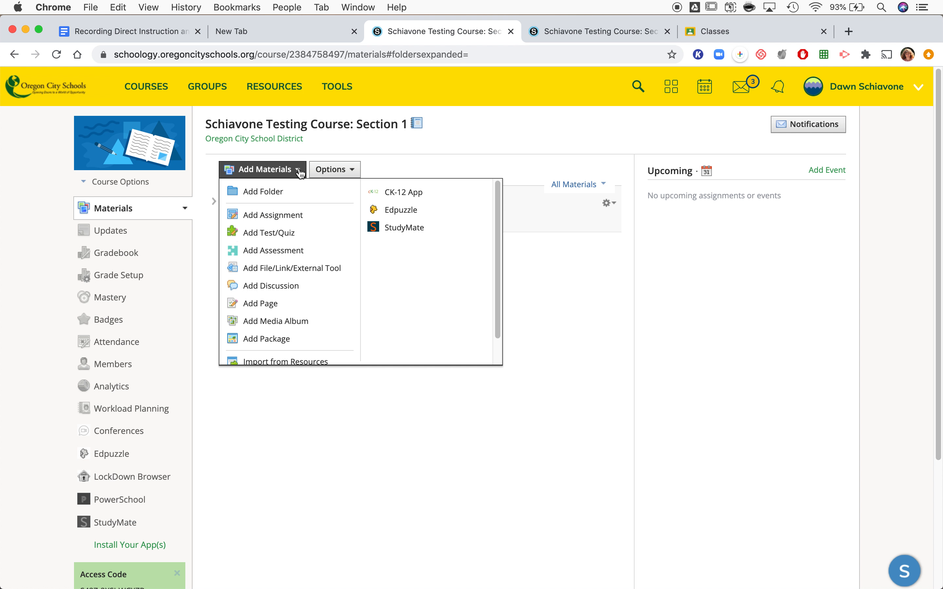
left_click(285, 221)
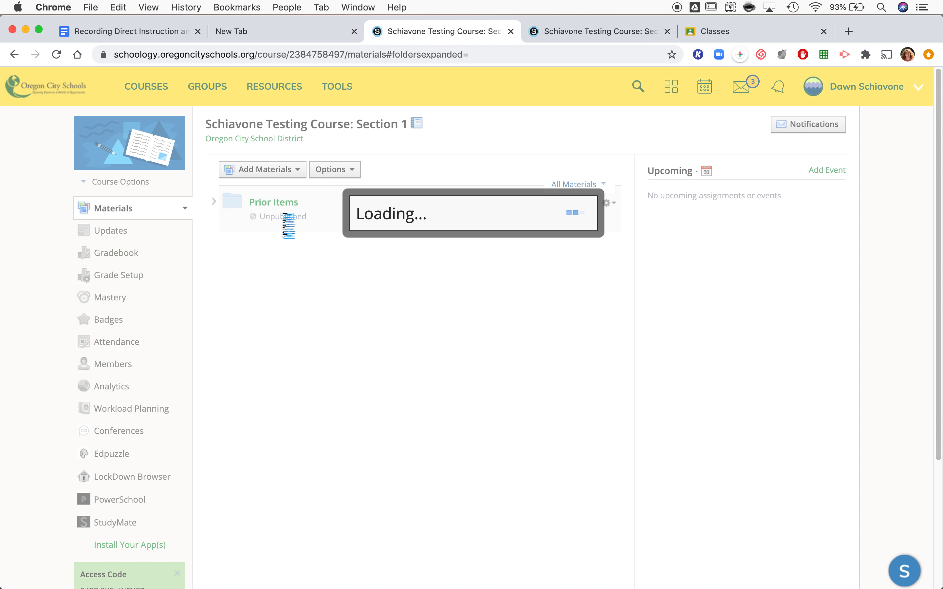
key("Escape")
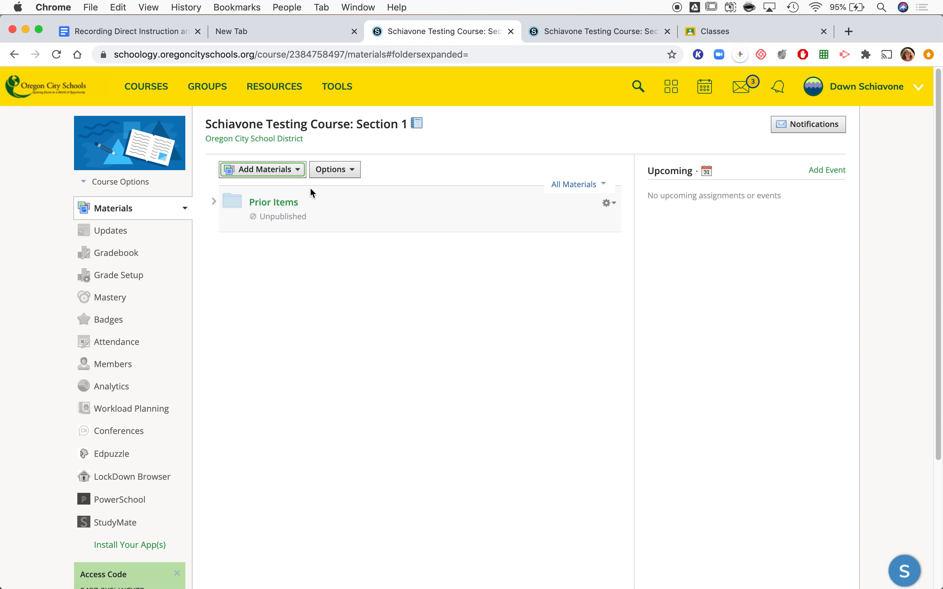
Start a new assignment in the course materials and name it Olympics Feedback.
left_click(301, 174)
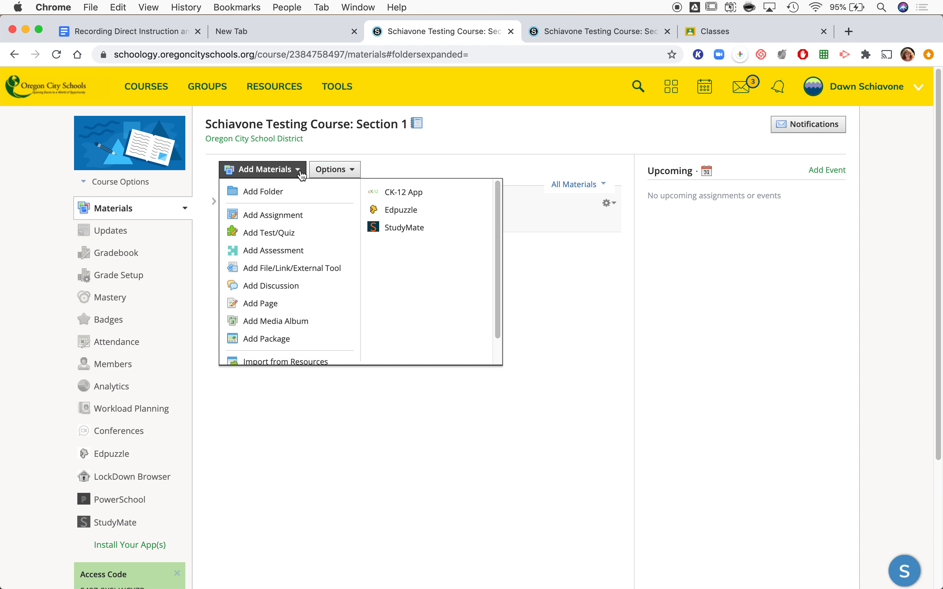
left_click(291, 217)
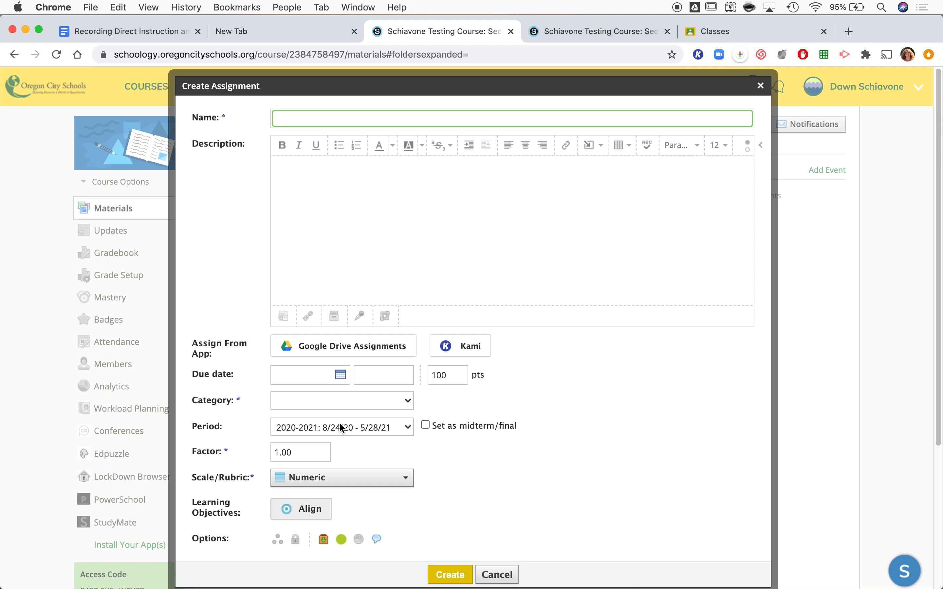
type("Olympics Feedback")
left_click(337, 198)
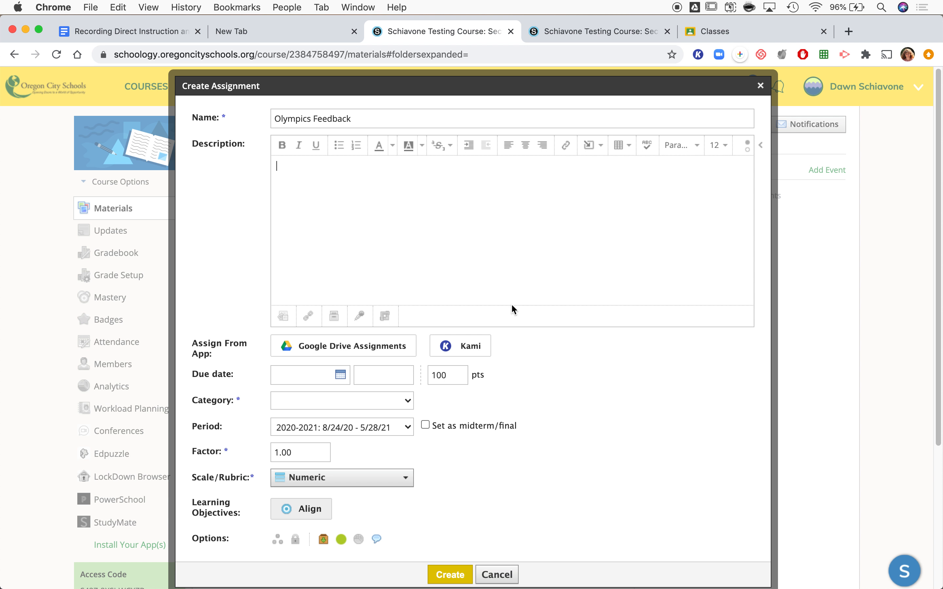
Attach Olympics.pdf from the _____PDFs folder in My Drive to the assignment through Kami.
mouse_move(469, 348)
left_click(472, 347)
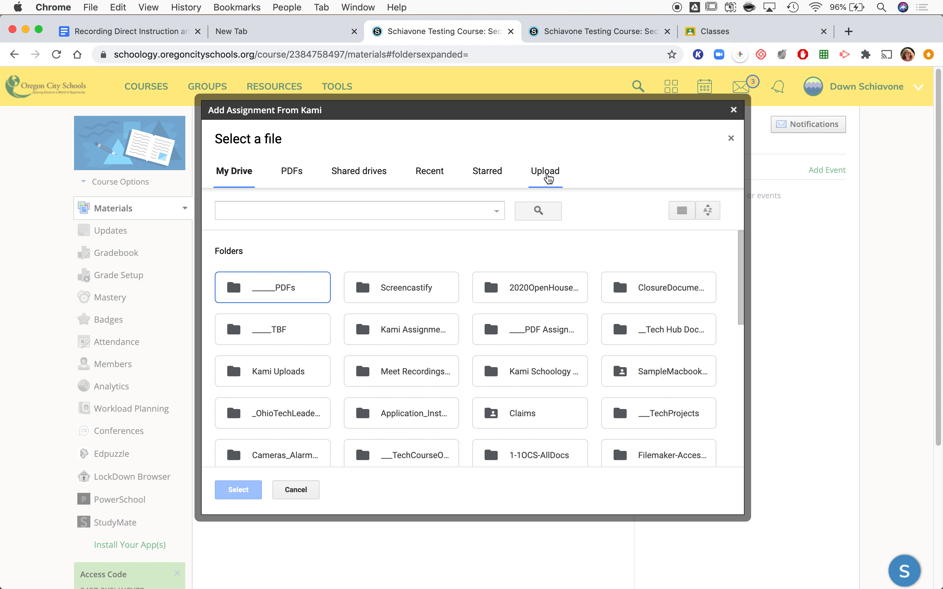
double_click(288, 292)
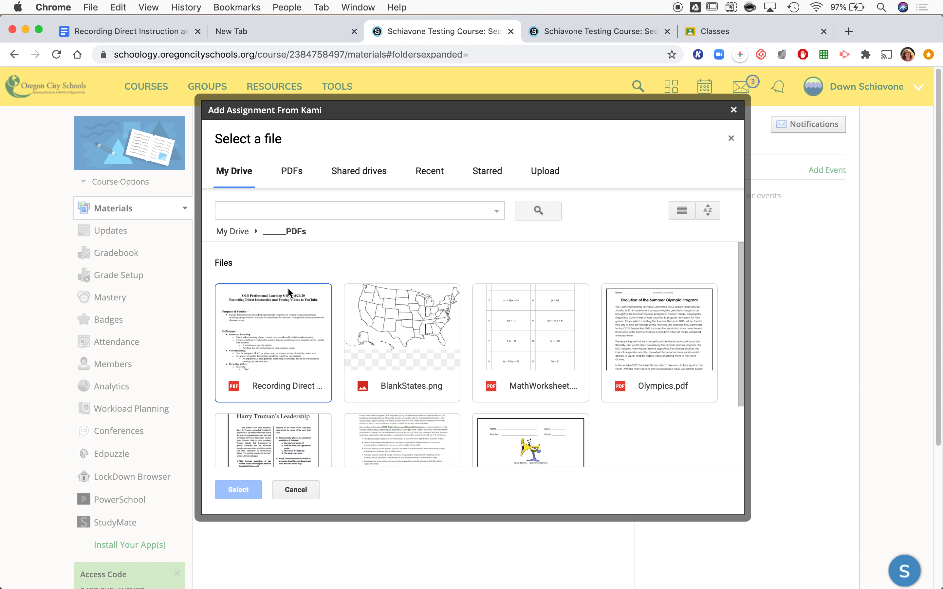
left_click(659, 328)
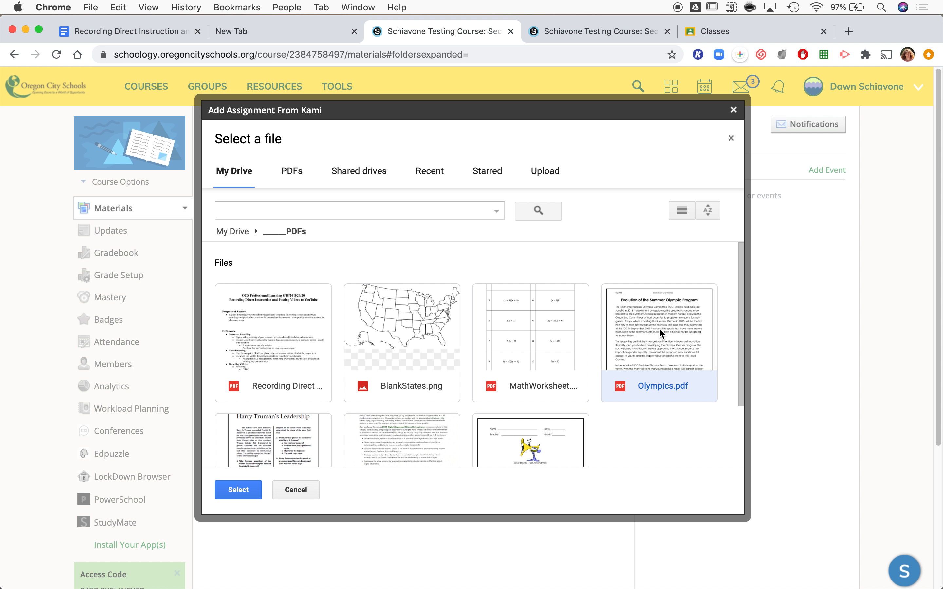
left_click(237, 491)
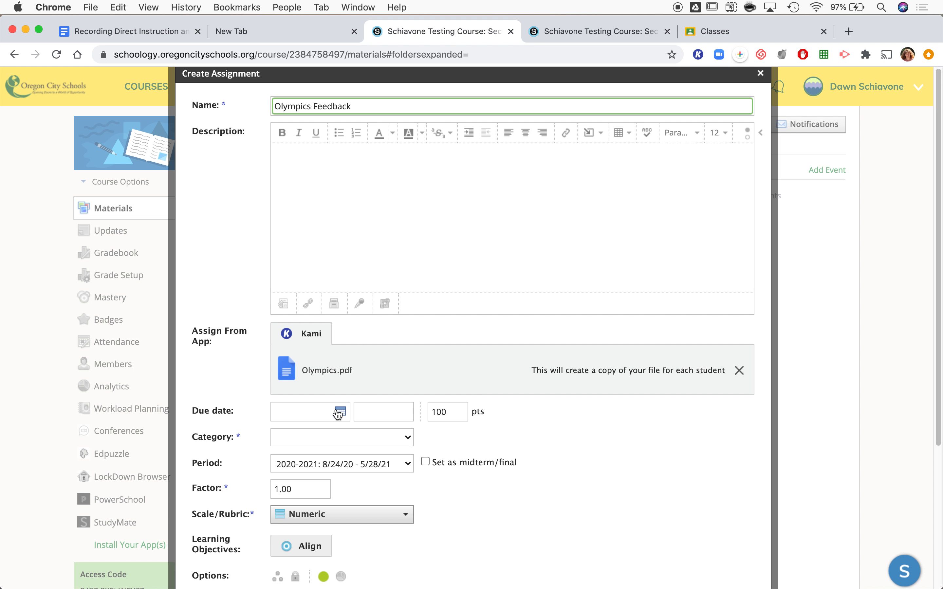
Set the assignment's category to (Ungraded) and create the assignment.
left_click(335, 438)
left_click(326, 448)
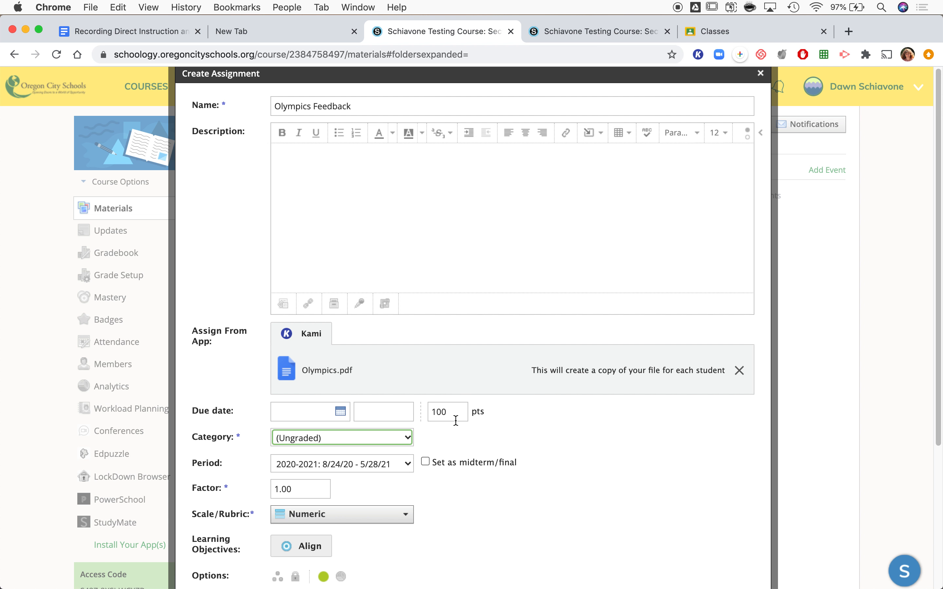
scroll(467, 458, "down", 2)
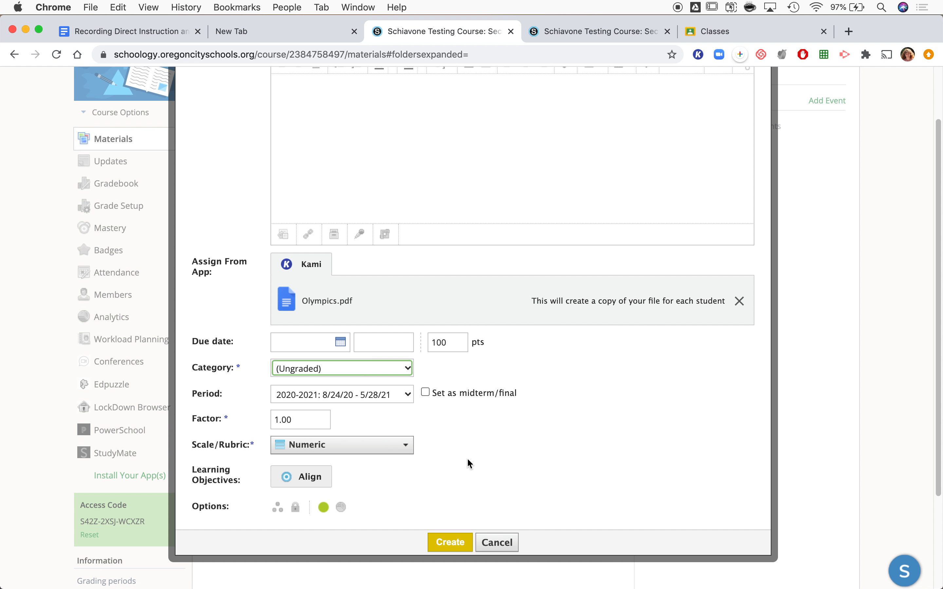
scroll(468, 458, "down", 2)
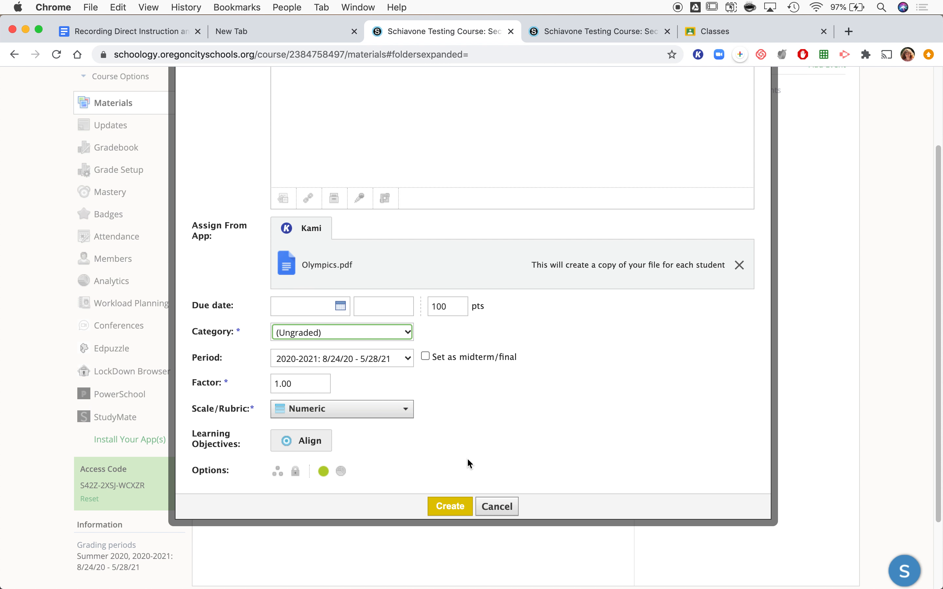
left_click(449, 507)
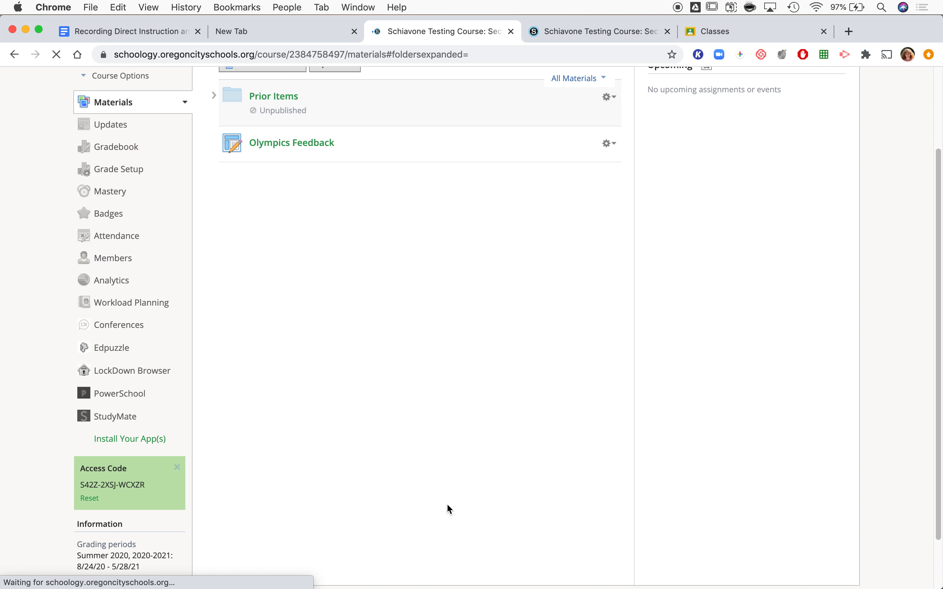
scroll(432, 311, "up", 3)
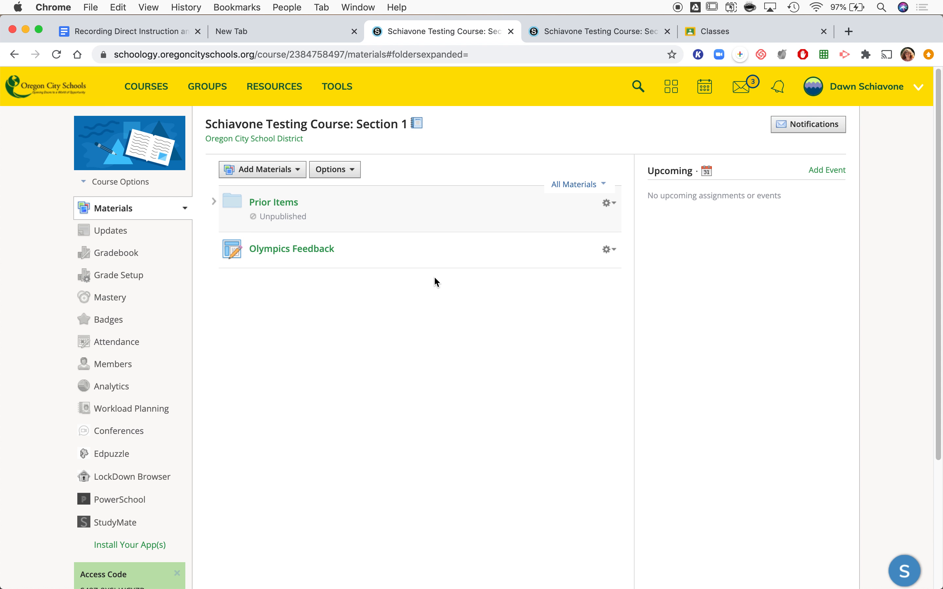
Refresh the student view of the course and open the Olympics Feedback assignment.
left_click(558, 33)
key("super+r")
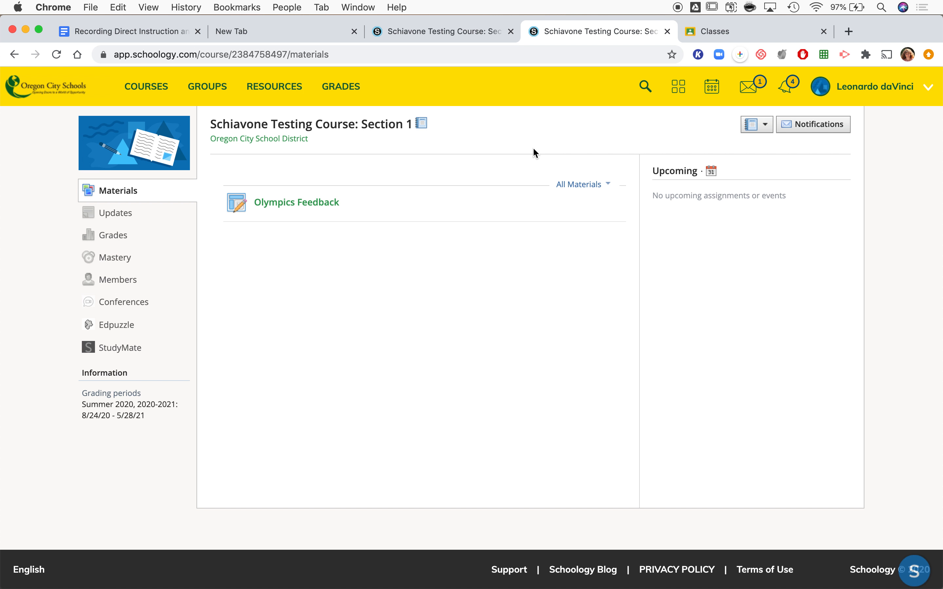
left_click(320, 203)
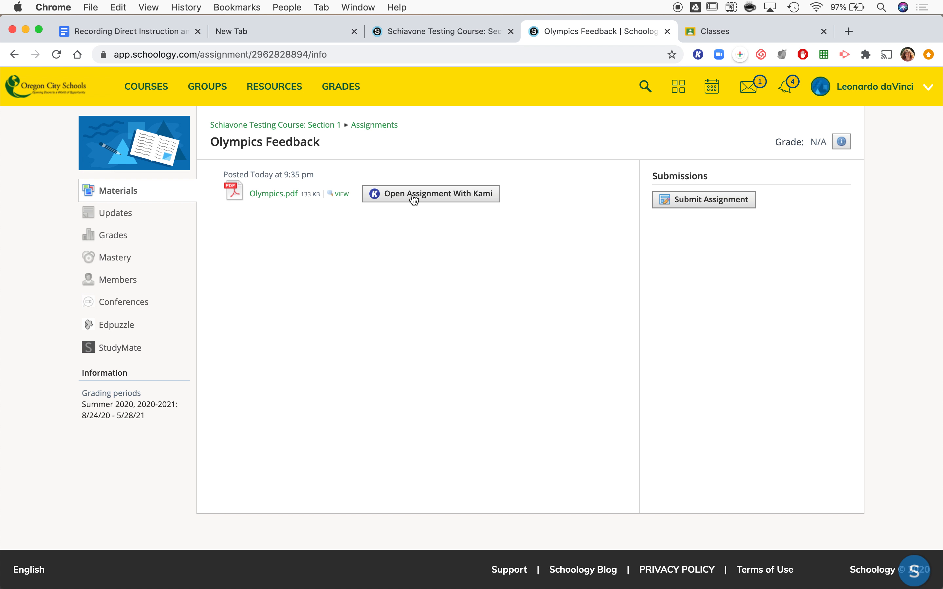
Open the assignment with Kami and text-highlight "The 129th International Olympic Co" at the start of the first paragraph in orange.
left_click(442, 197)
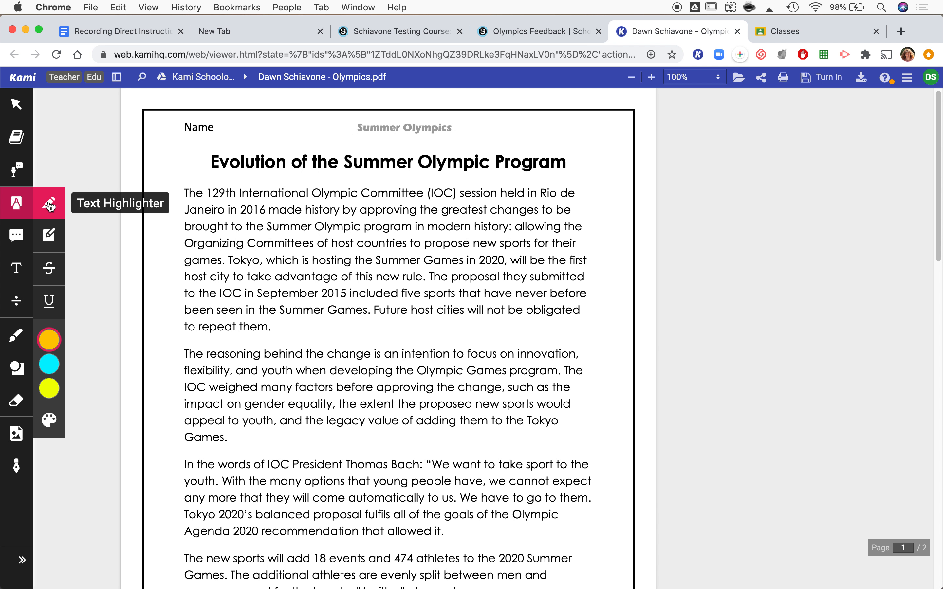
mouse_move(184, 193)
left_mouse_down()
mouse_move(296, 210)
mouse_move(381, 195)
left_mouse_up()
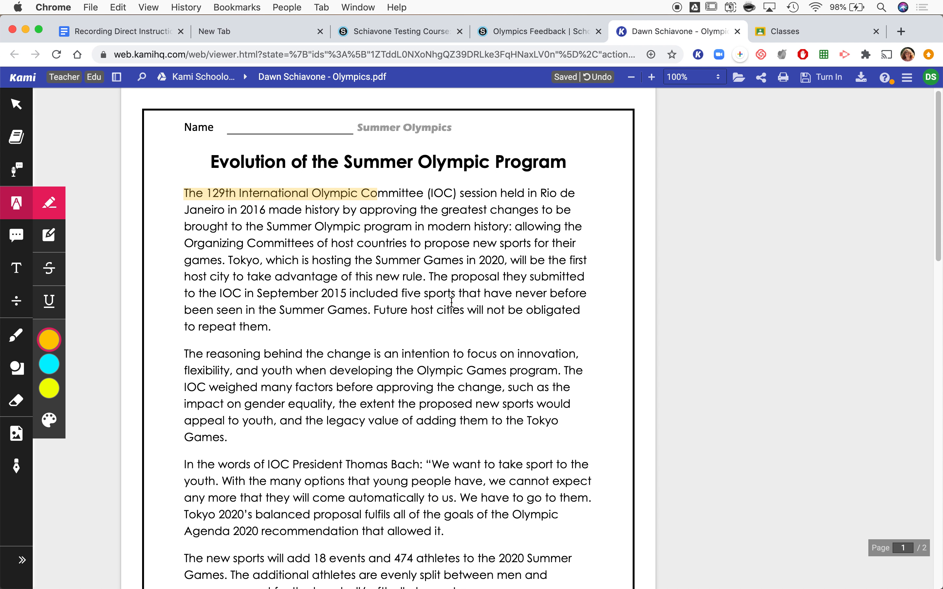
Preview HarryTruman.pdf in the _____PDFs folder of Google Drive in Finder, and return to the Kami document in Chrome.
key("super+Tab")
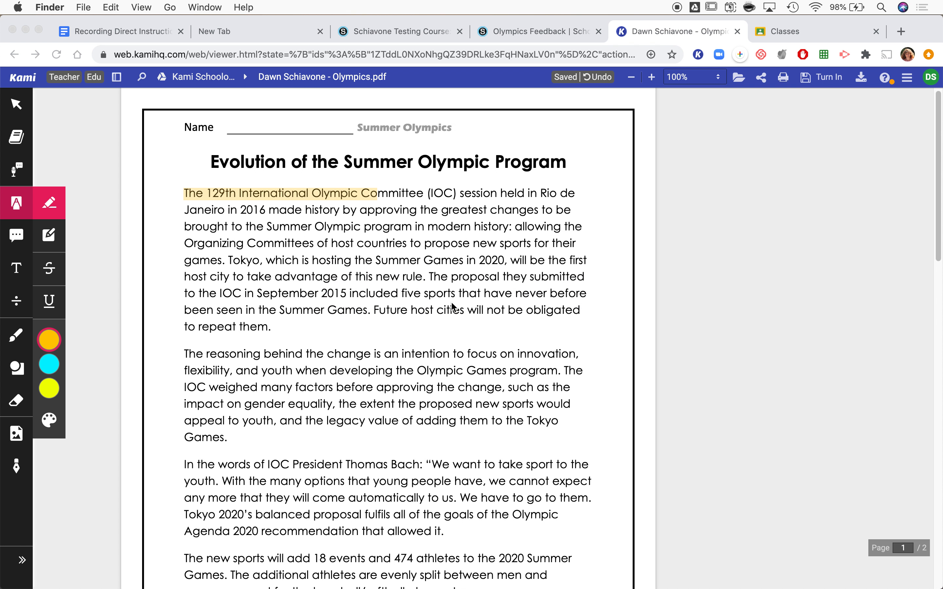
key("super+n")
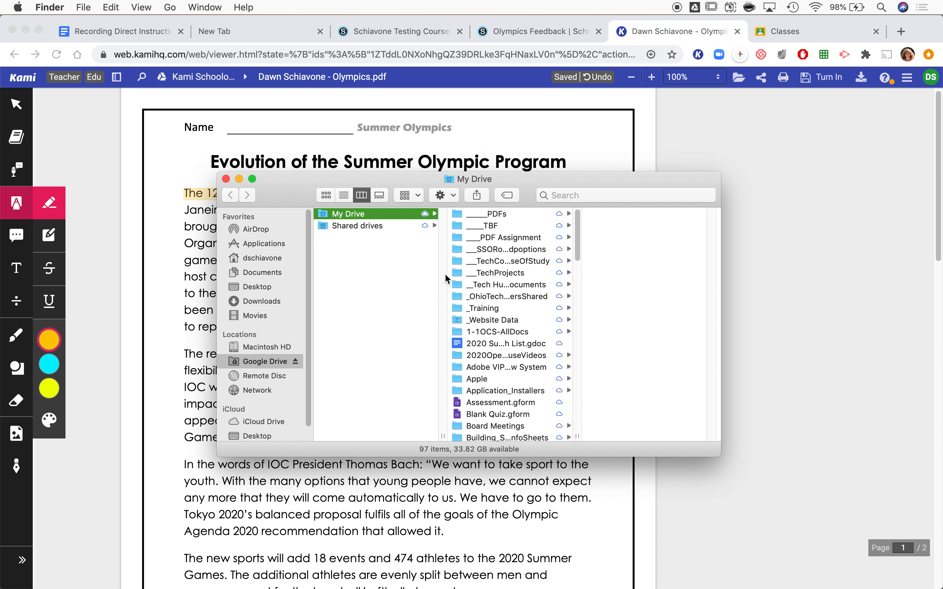
left_click(468, 217)
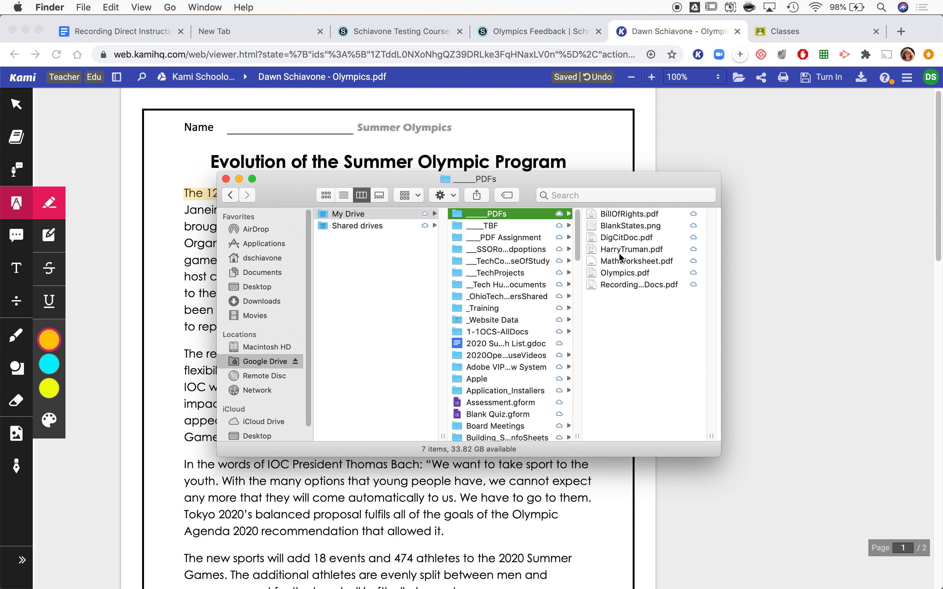
left_click(631, 250)
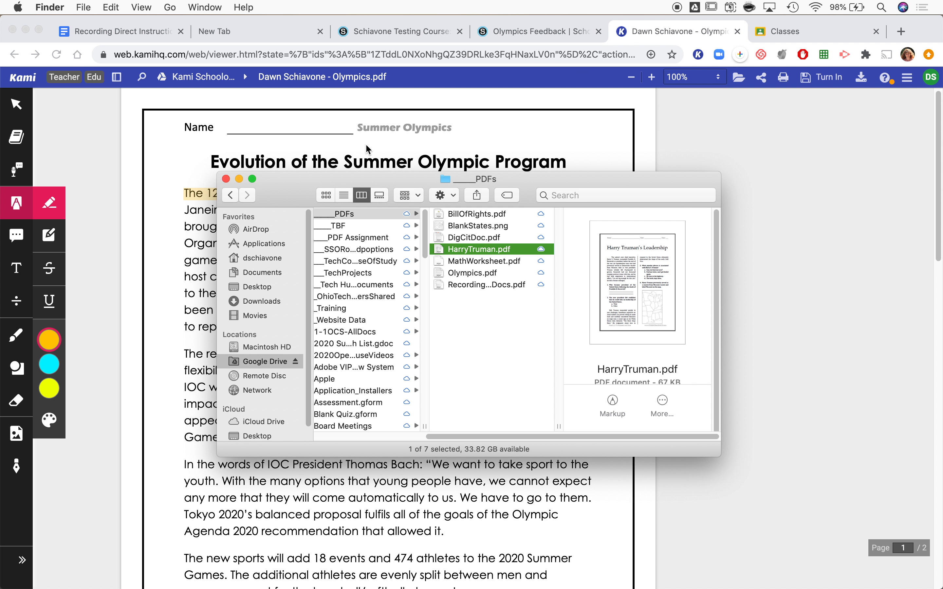
left_click(324, 123)
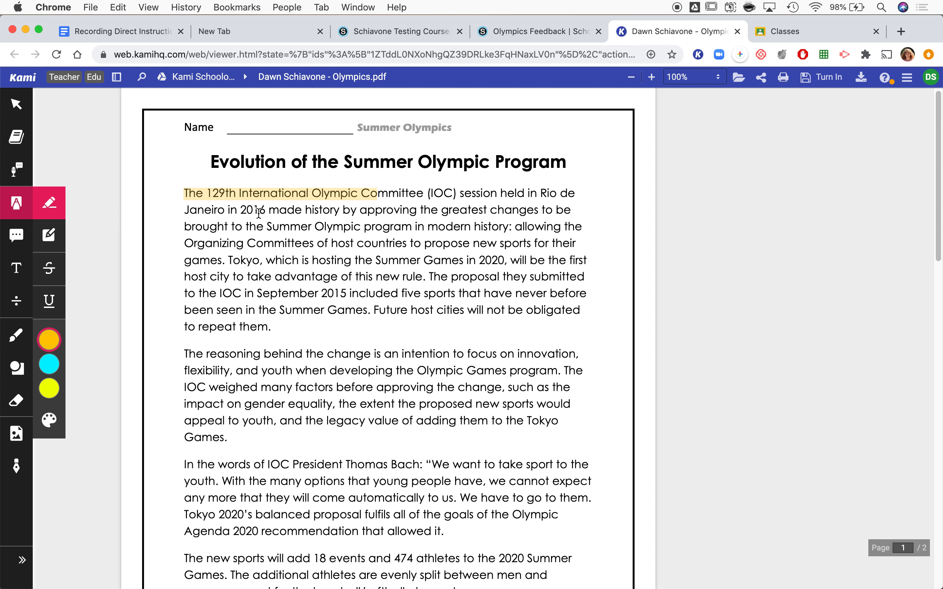
Text-highlight "Summer Olympic" in orange and box-highlight "Future host cities will not be obligated" in light blue in the first paragraph.
left_click_drag(267, 225, 365, 230)
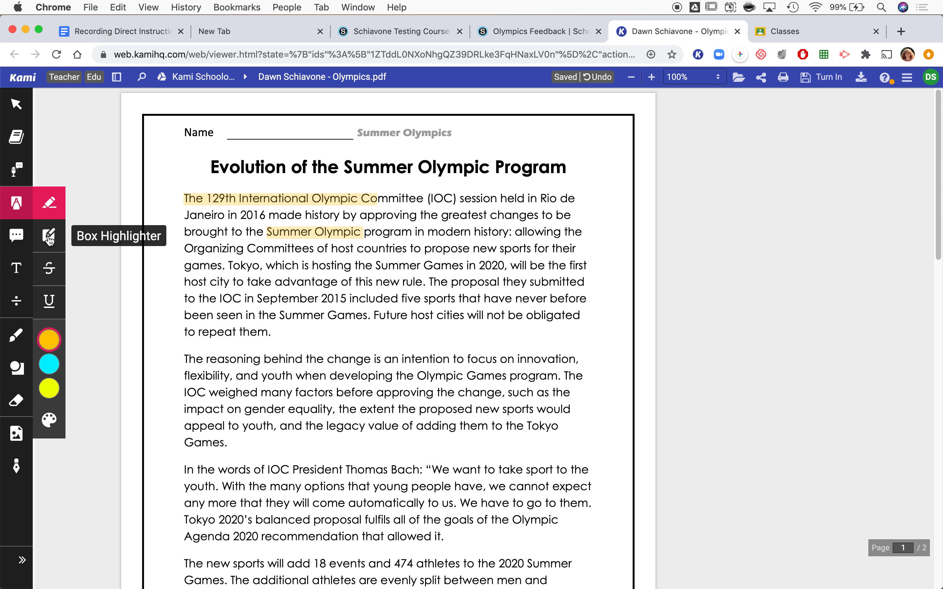
left_click(49, 238)
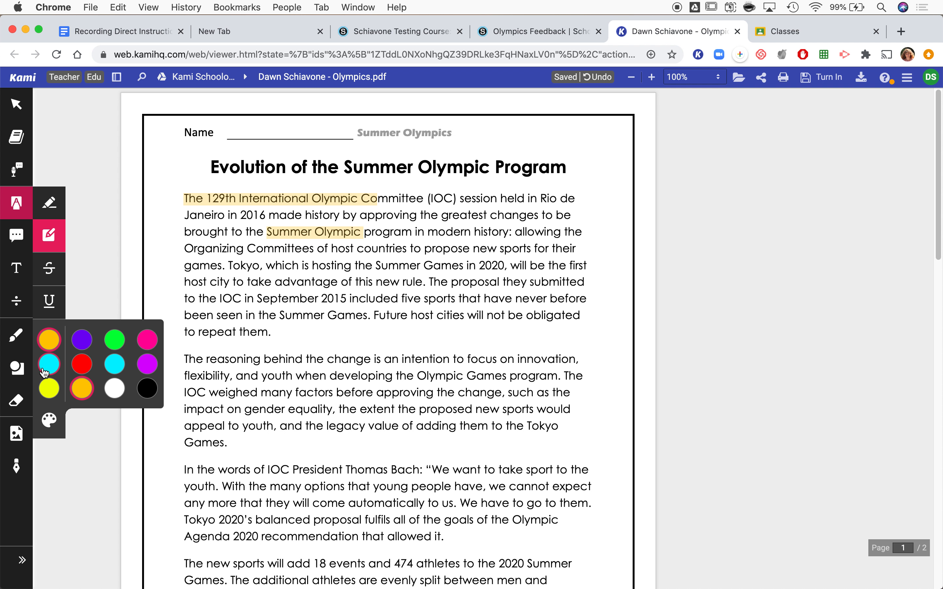
left_click(49, 365)
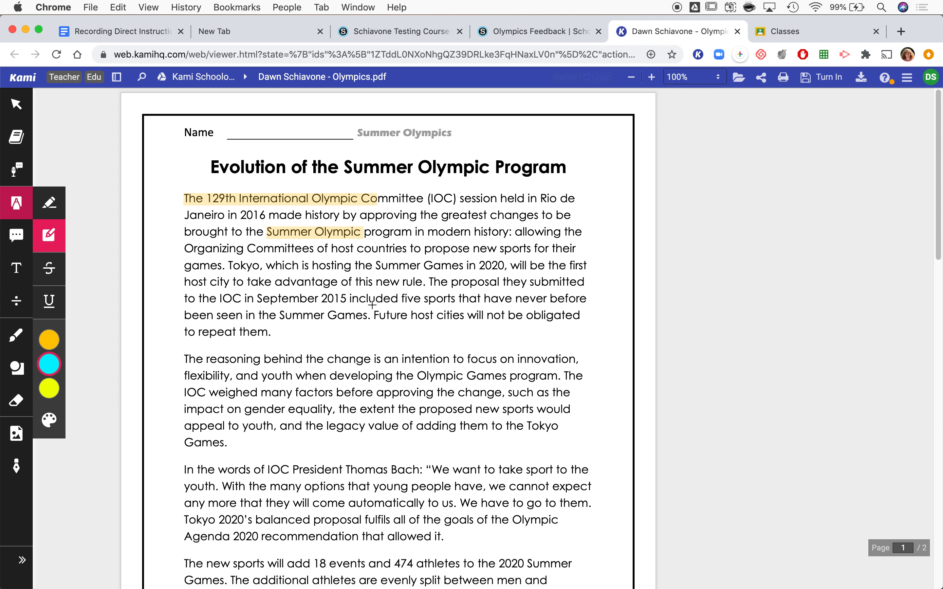
left_click_drag(374, 309, 584, 323)
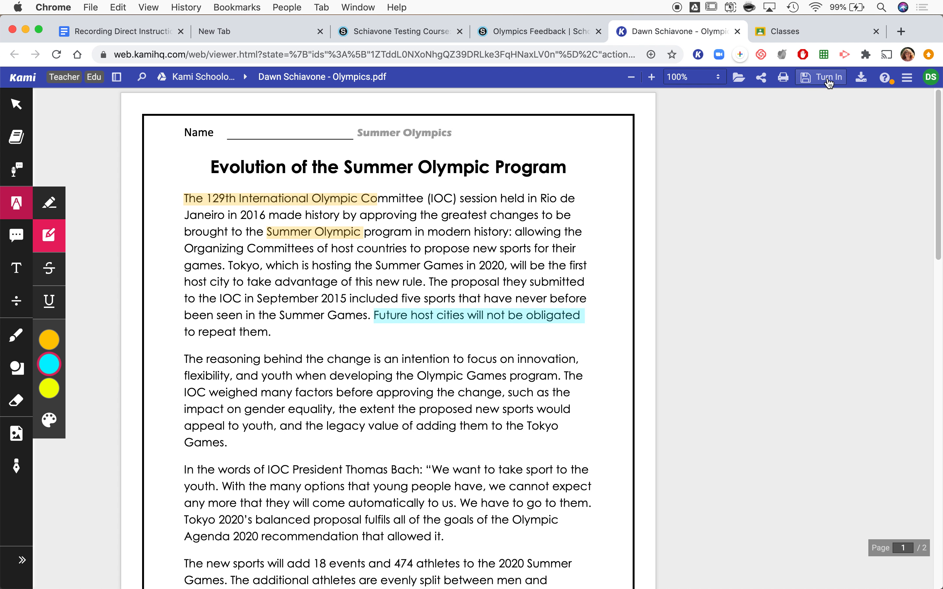
Turn in the annotated Olympics PDF from Kami, submit it to the Schoology assignment, and close that extra page.
left_click(829, 78)
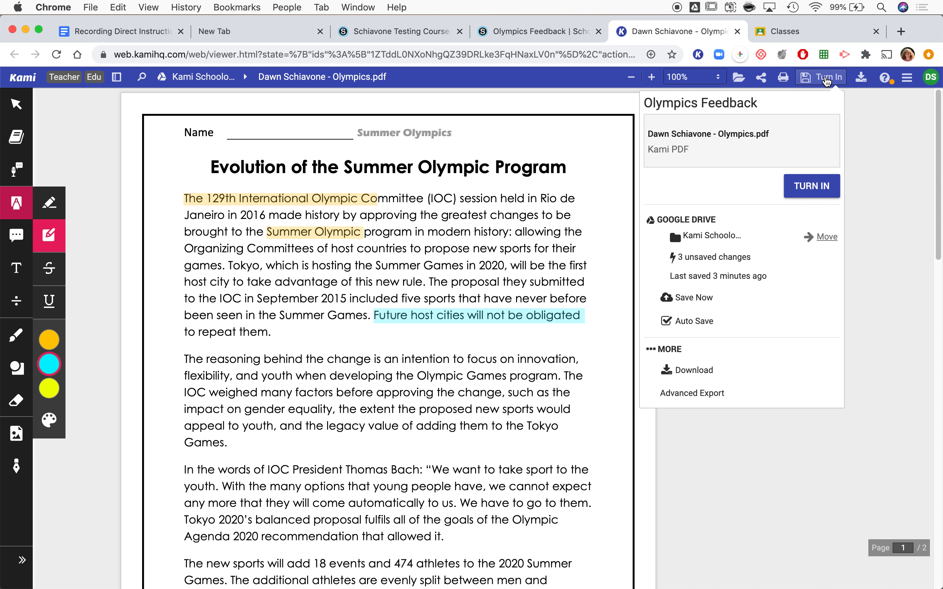
left_click(809, 190)
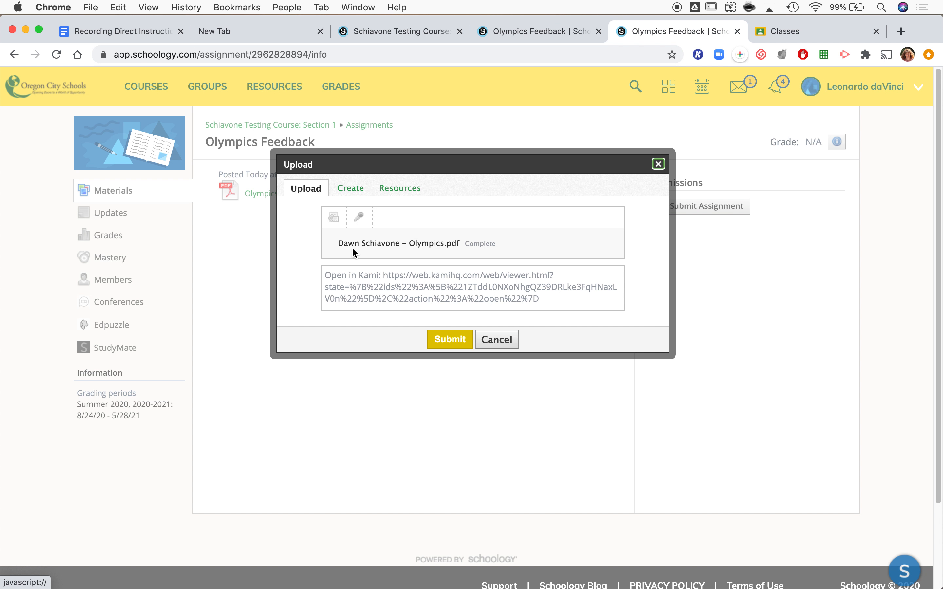
left_click(442, 345)
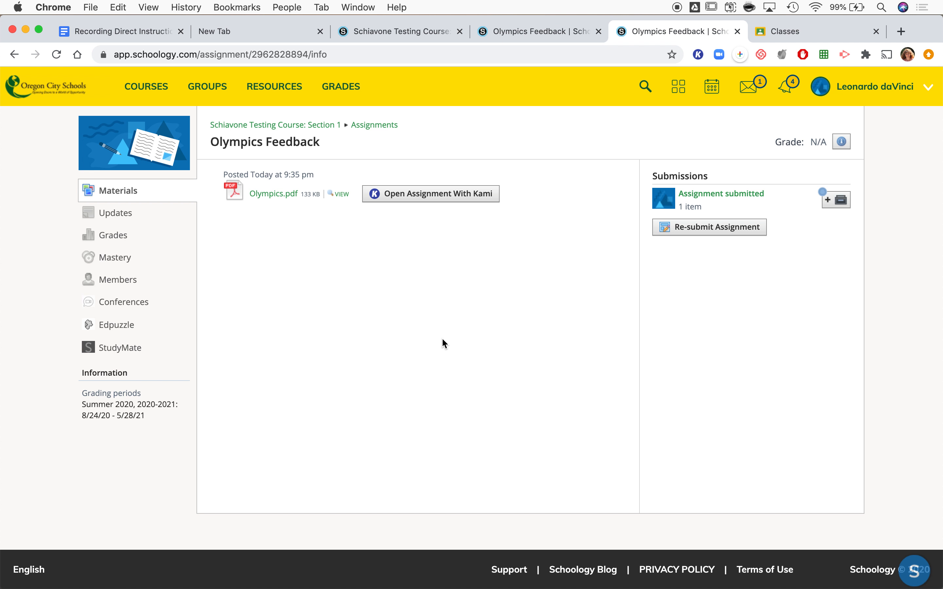
key("super+w")
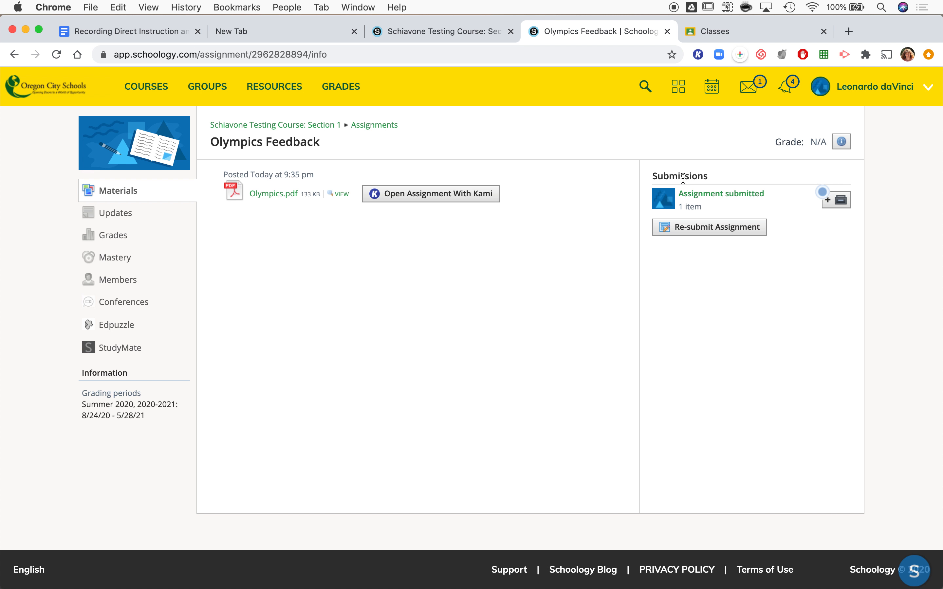
Refresh the teacher's view of the course and open the Olympics Feedback assignment.
left_click(428, 33)
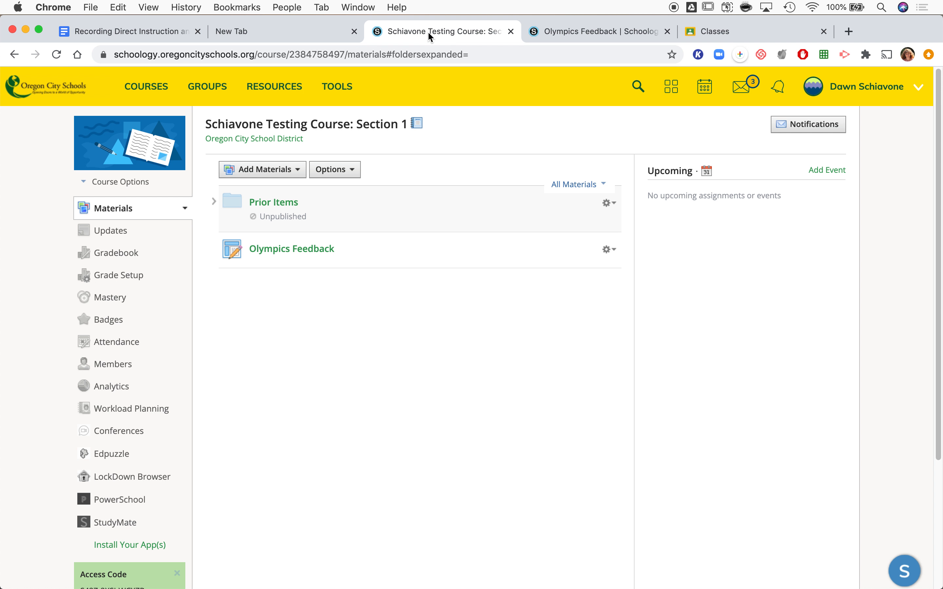
key("super+r")
left_click(289, 250)
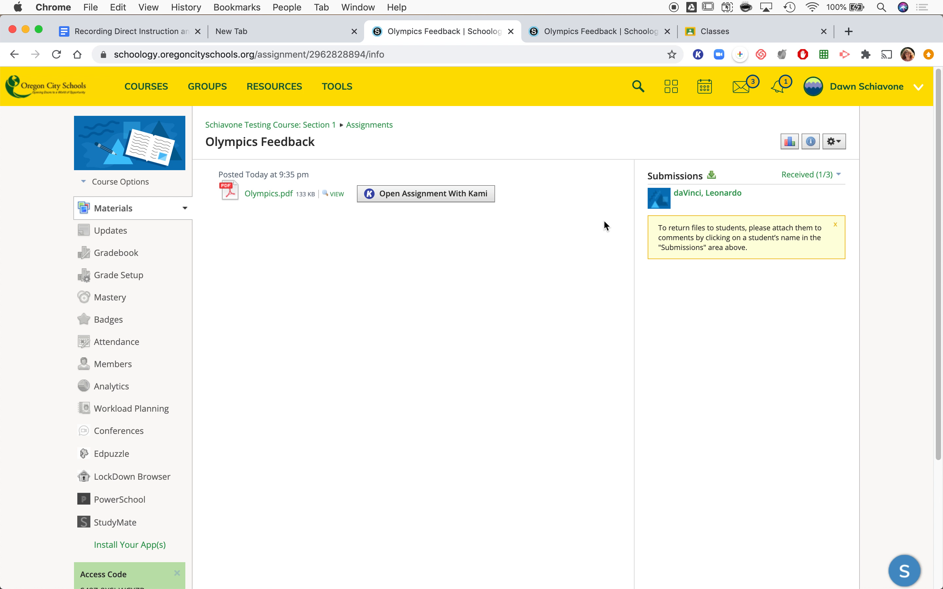
Open the student's Olympics Feedback submission with Kami and authorize Google Drive access using the teacher's account.
left_click(711, 195)
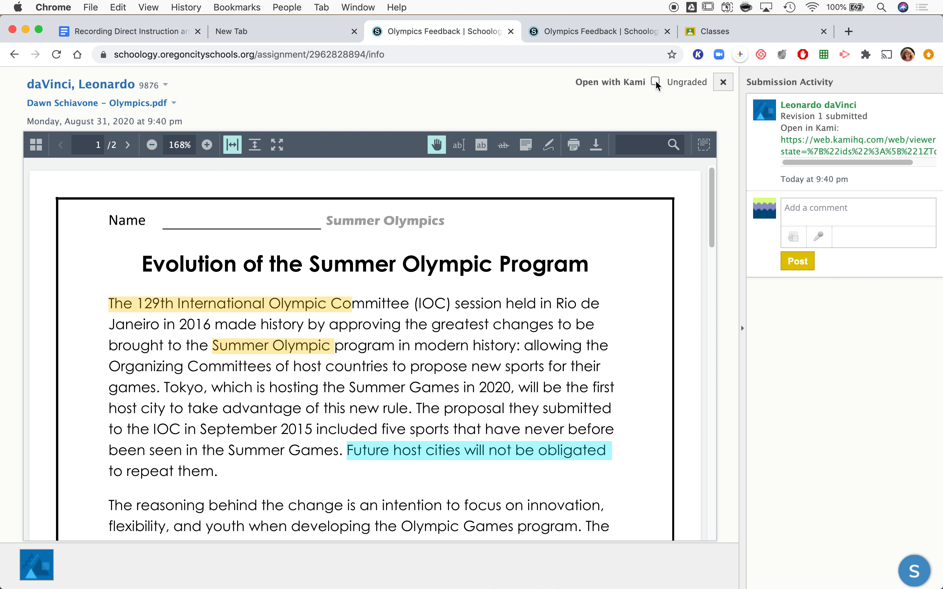
left_click(656, 81)
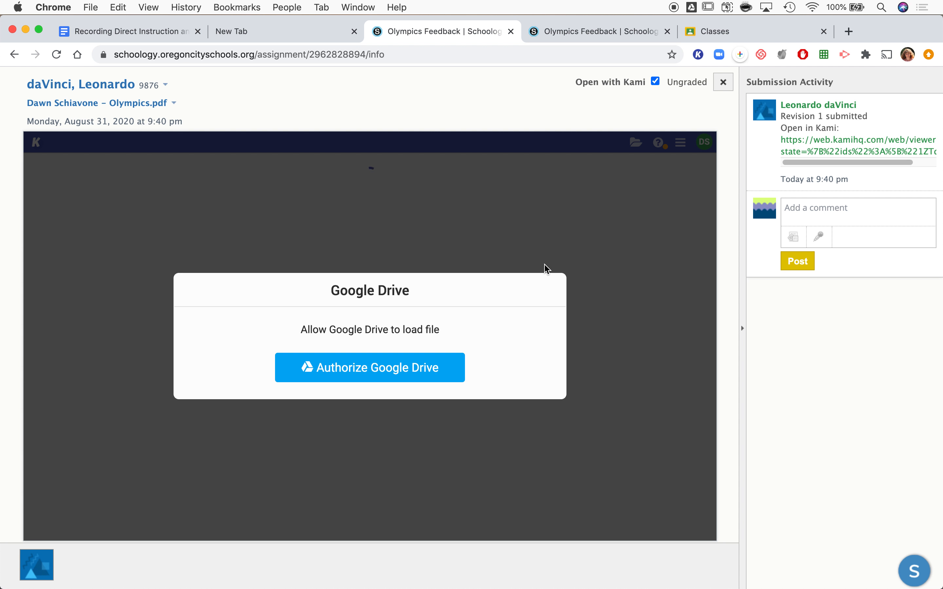
left_click(408, 369)
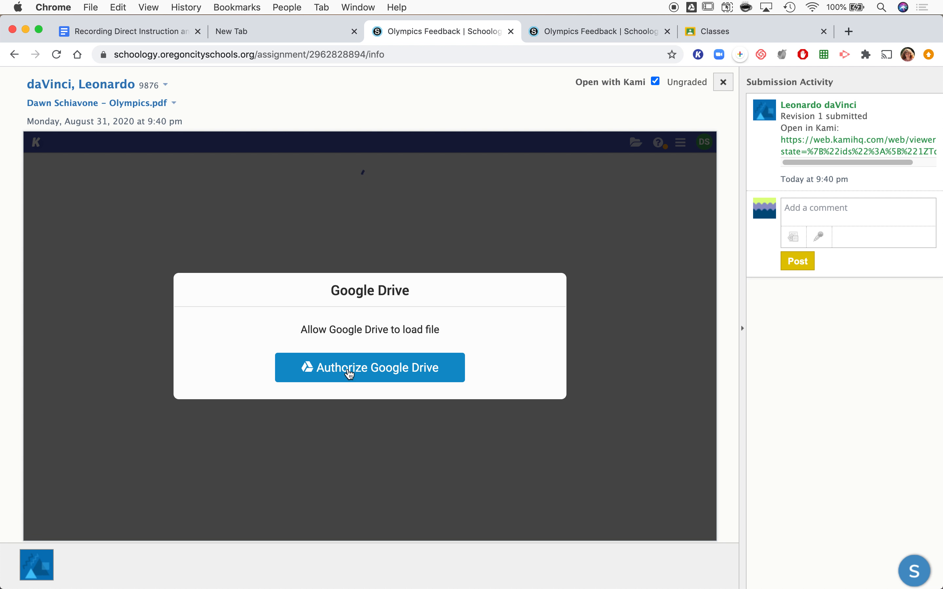
left_click(350, 372)
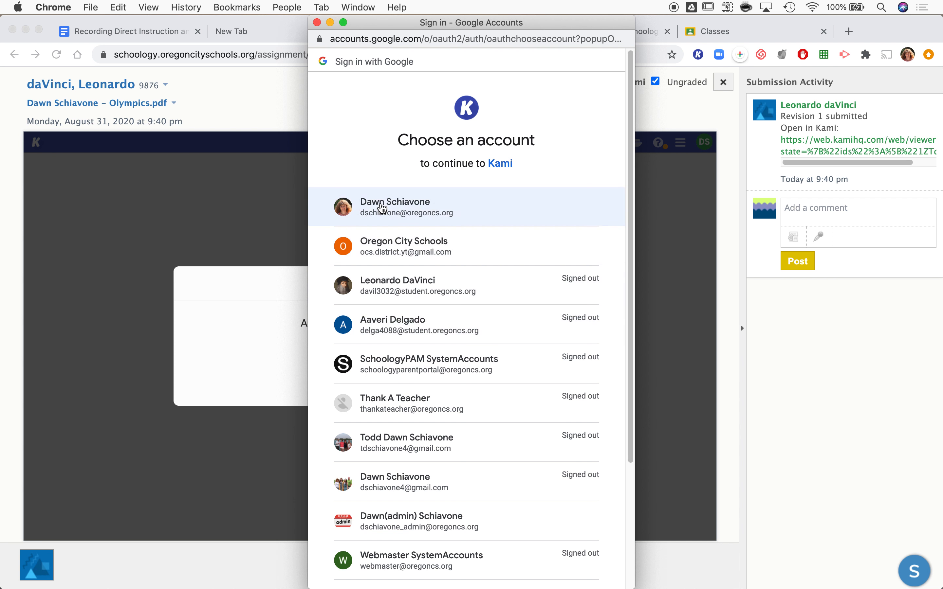
left_click(382, 209)
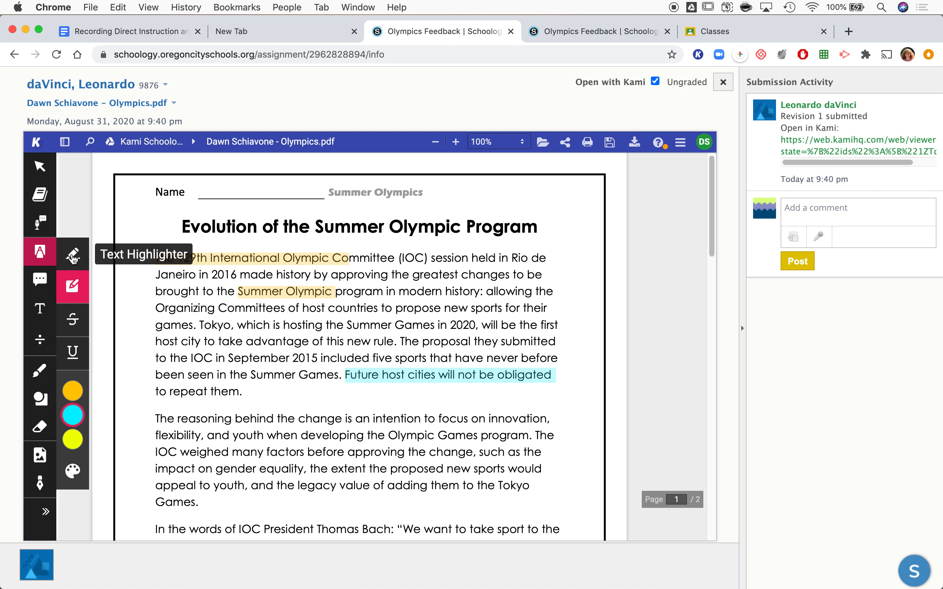
Text-highlight "such as the" in pink in the second paragraph of the student's submission.
left_click(73, 253)
mouse_move(76, 452)
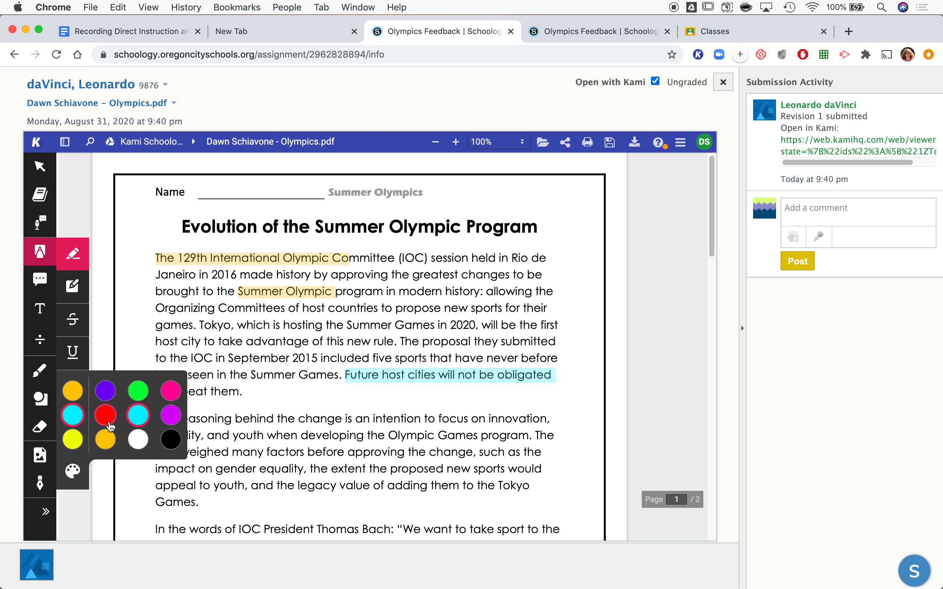
left_click(171, 390)
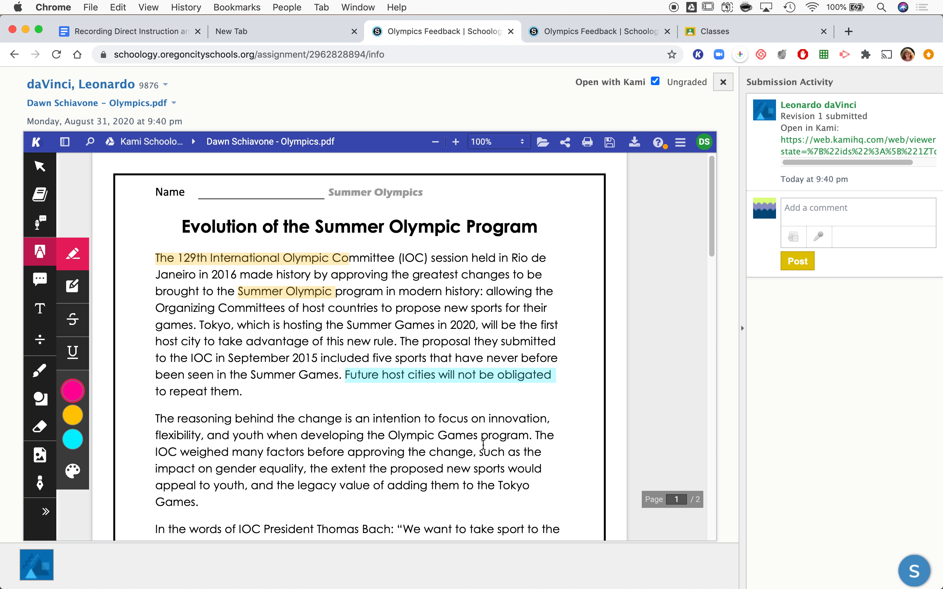
left_click_drag(480, 451, 547, 453)
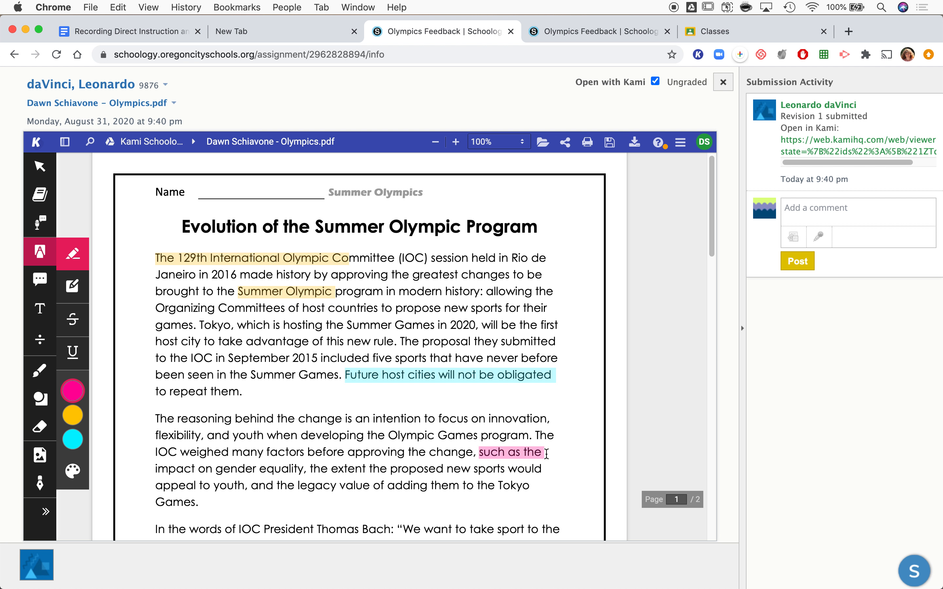
scroll(553, 456, "up", 1)
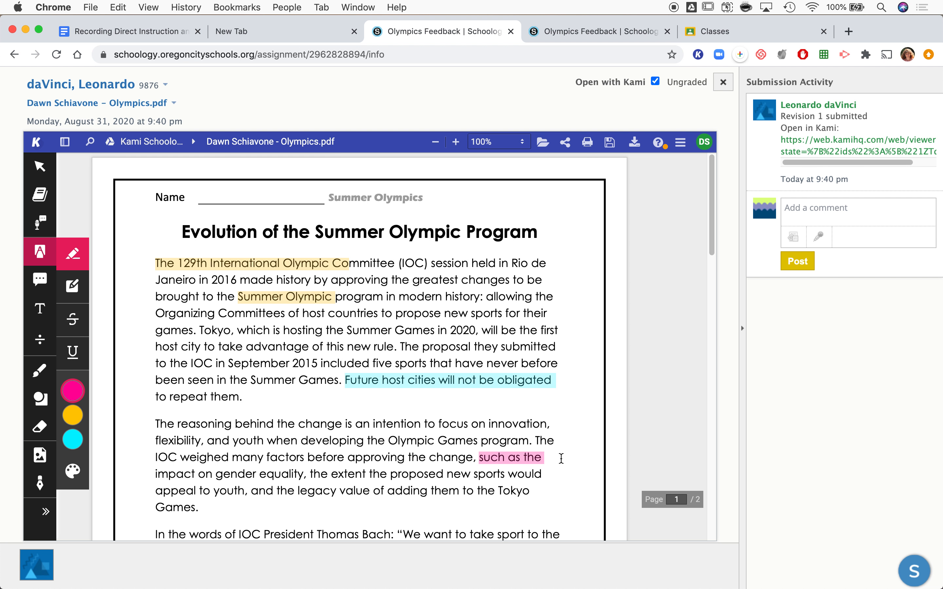
Open the assignment with Kami from the student's view, check the teacher's annotation, and view the Turn In options without submitting.
left_click(566, 30)
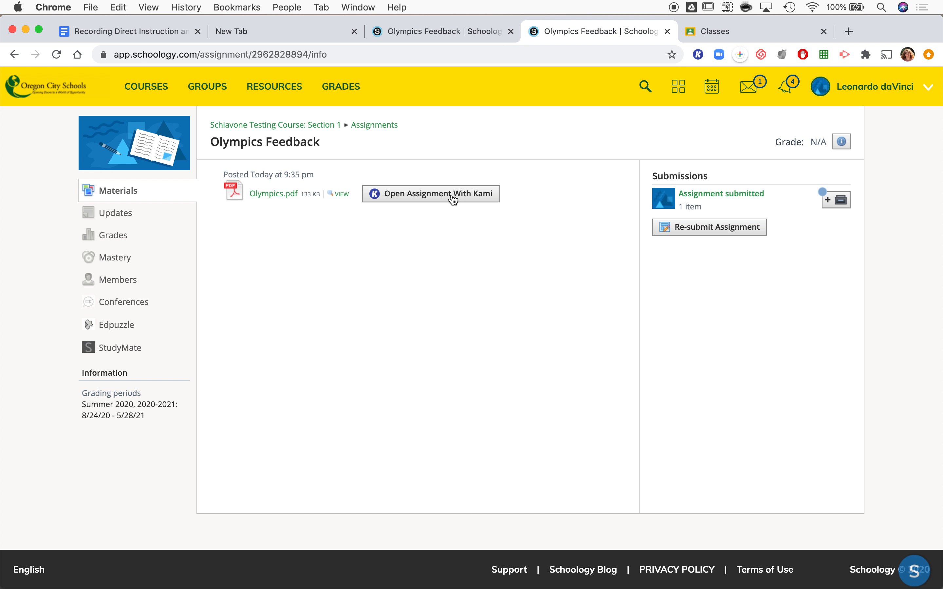
left_click(454, 197)
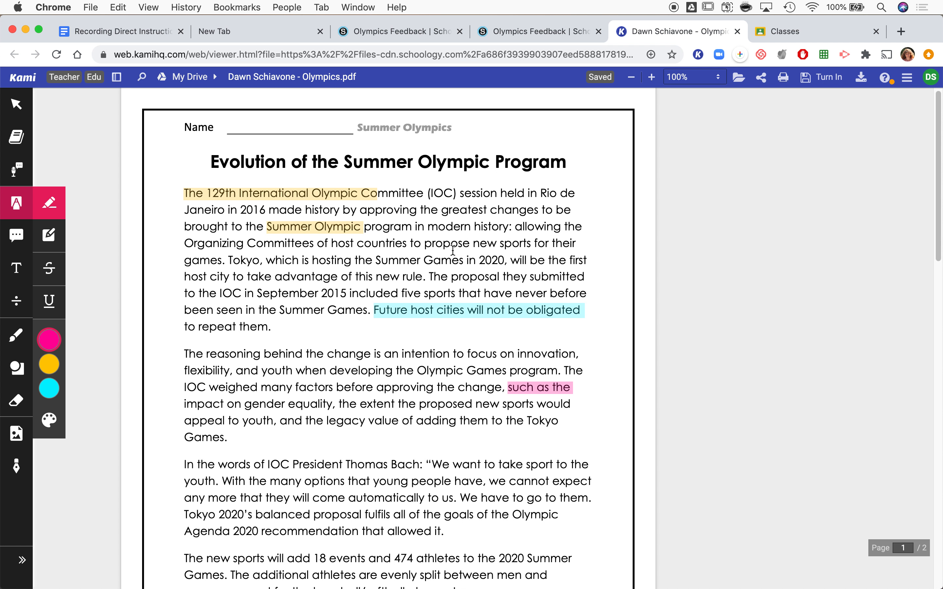
left_click(829, 79)
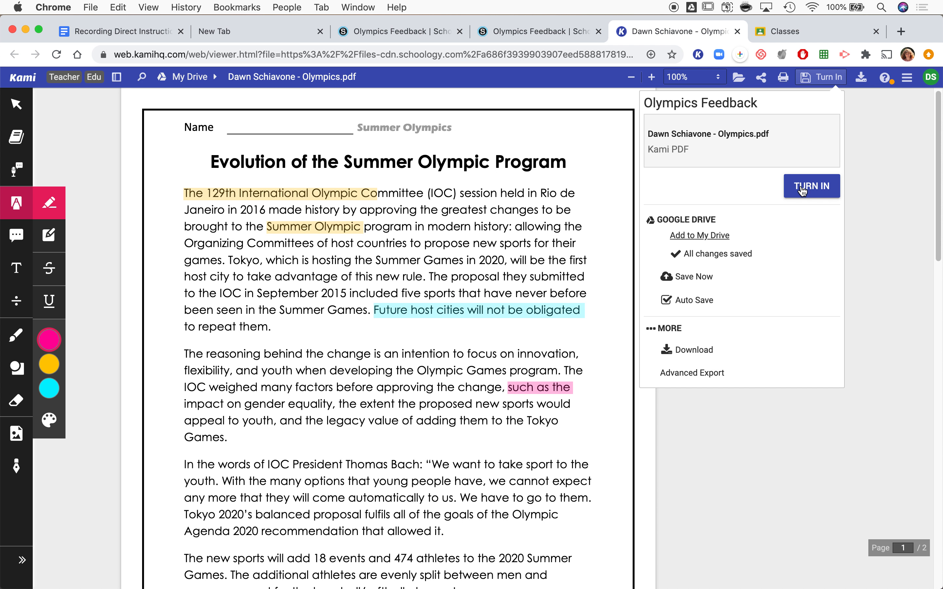
left_click(884, 173)
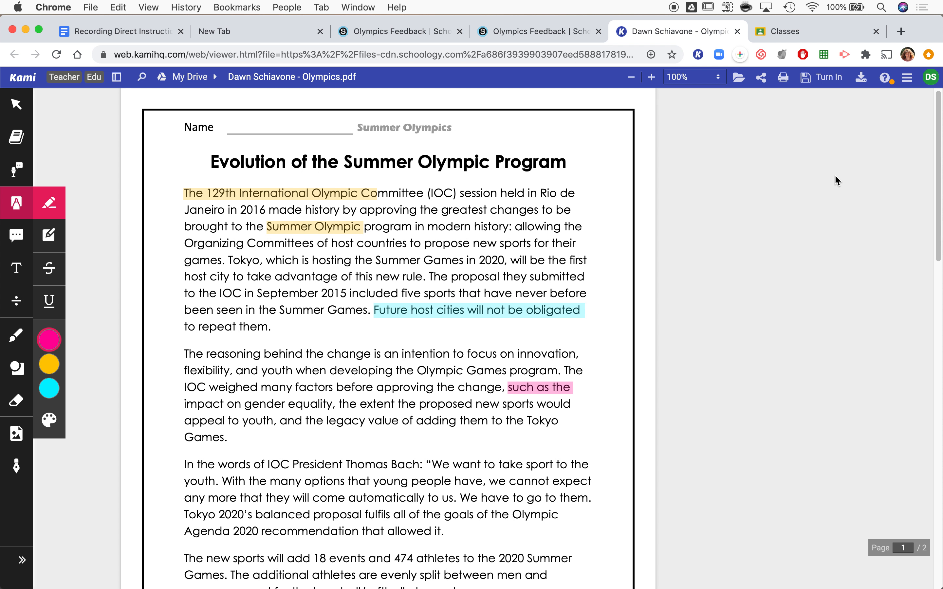
Compare the student's and teacher's views of Olympics Feedback, and close and reopen the student's submission in the teacher's view.
left_click(543, 30)
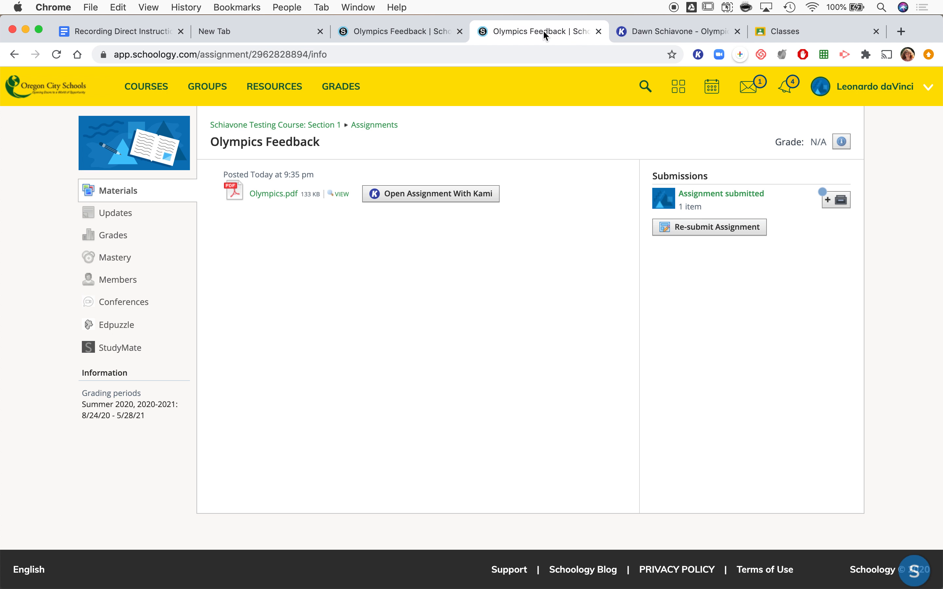
left_click(400, 34)
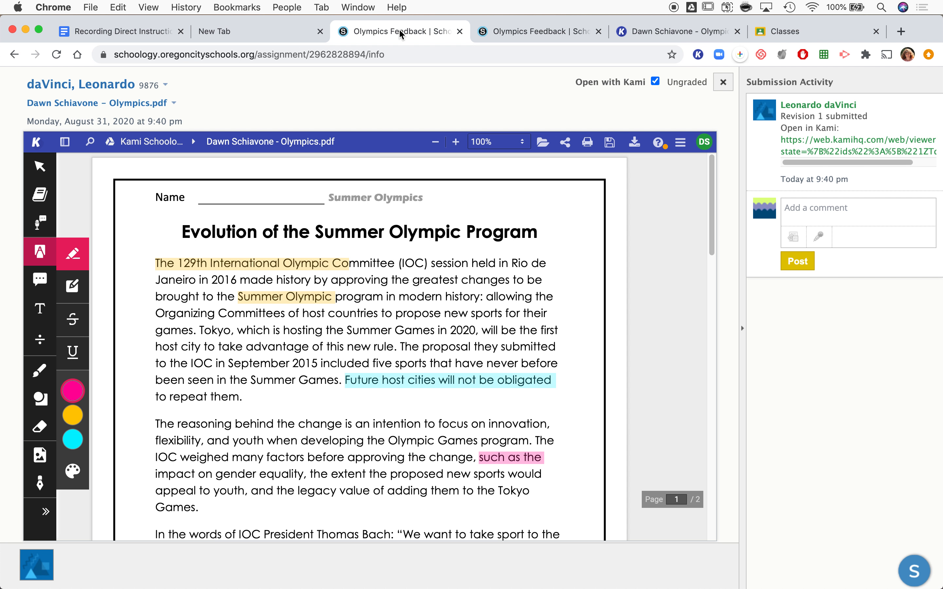
left_click(505, 31)
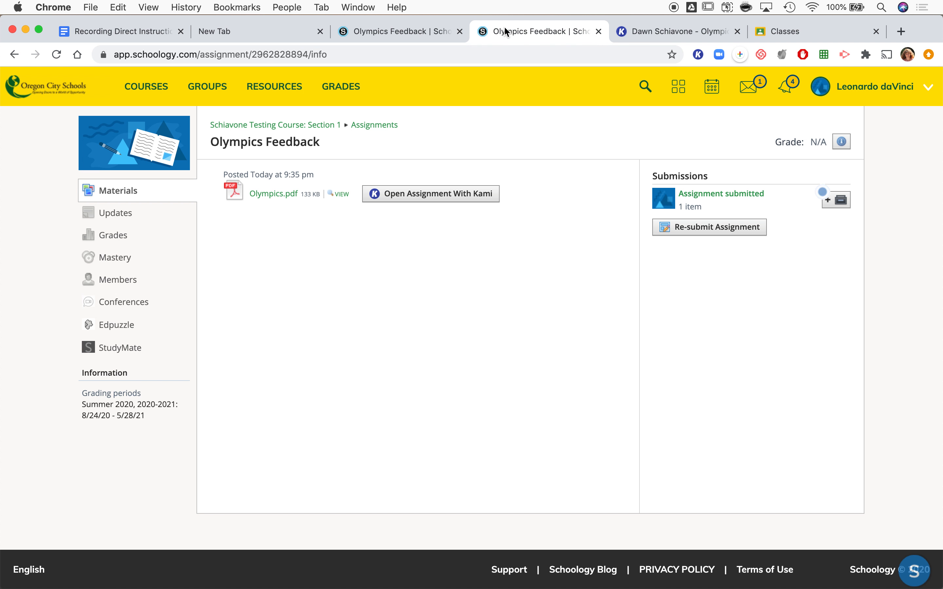
left_click(408, 28)
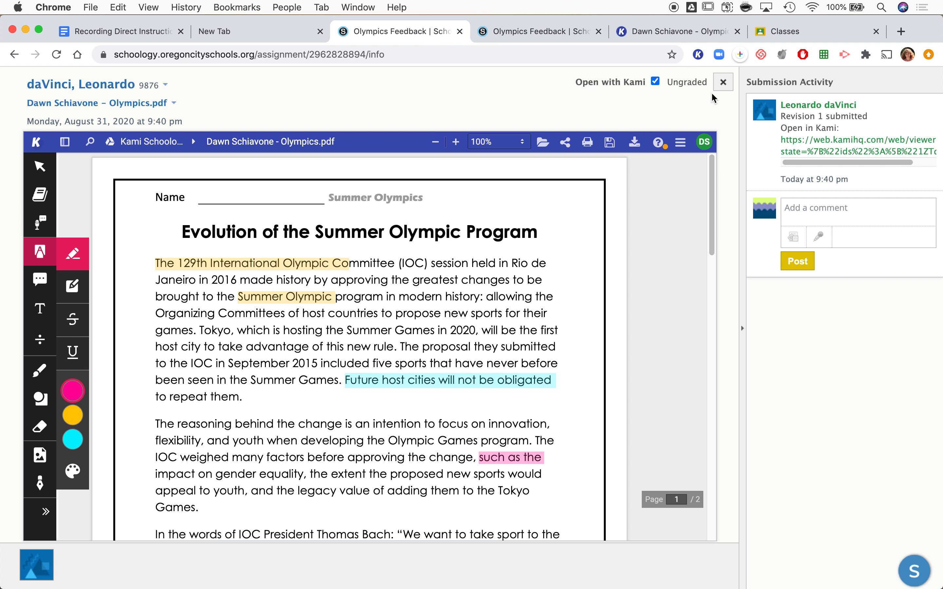
left_click(723, 83)
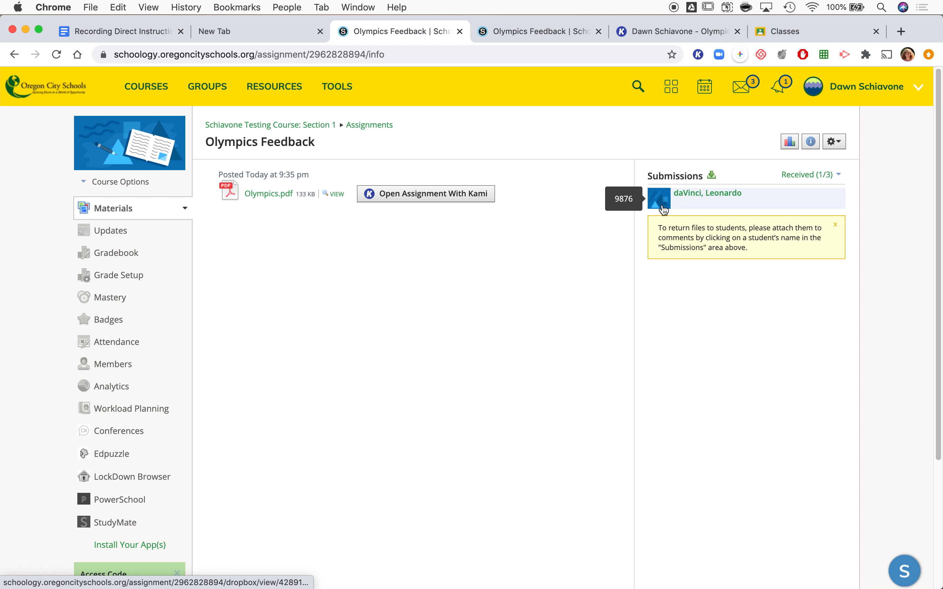
left_click(692, 194)
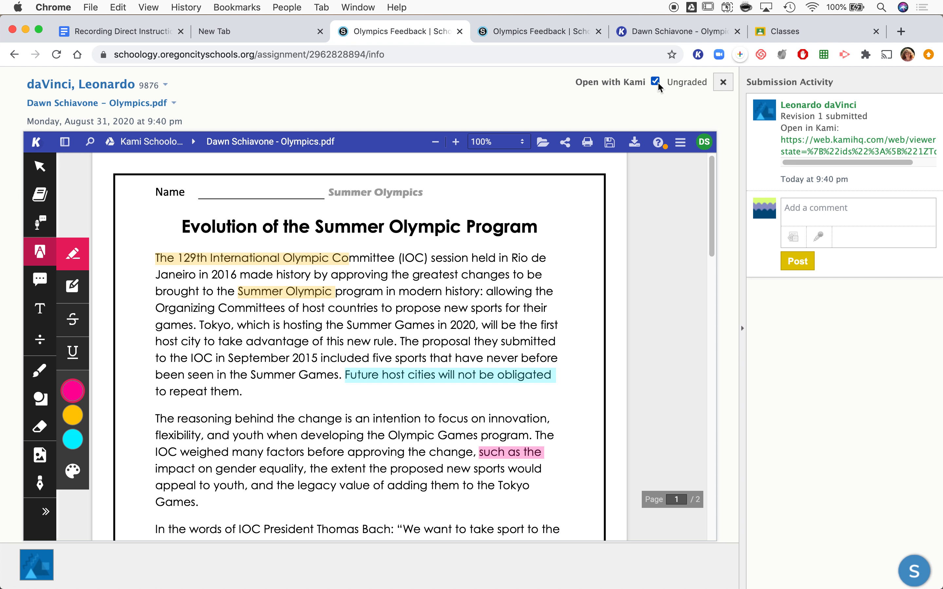
Show the Kami Assignments folder of Google Drive in Finder, and launch the Kami extension in Chrome.
left_click(426, 375)
left_click(415, 407)
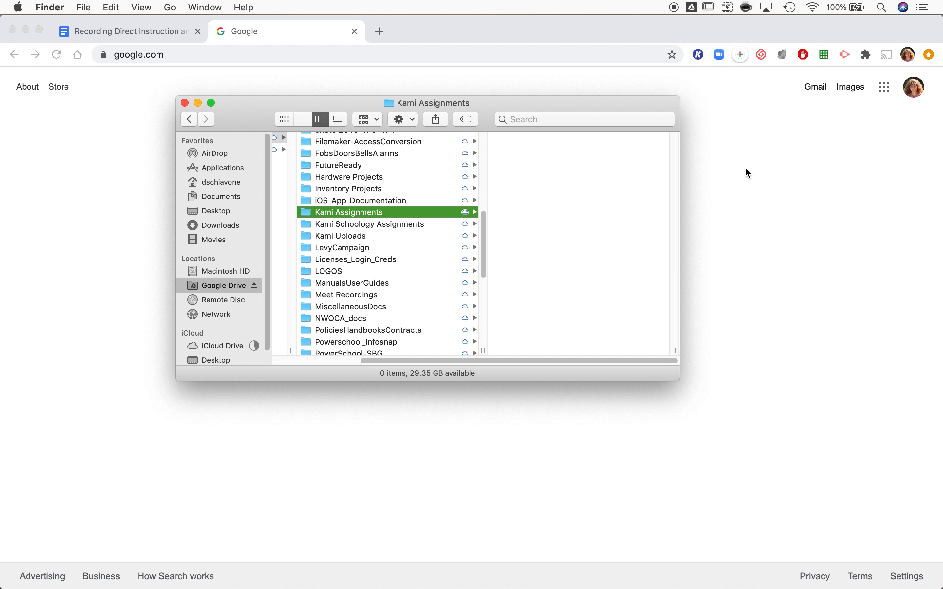
left_click(700, 55)
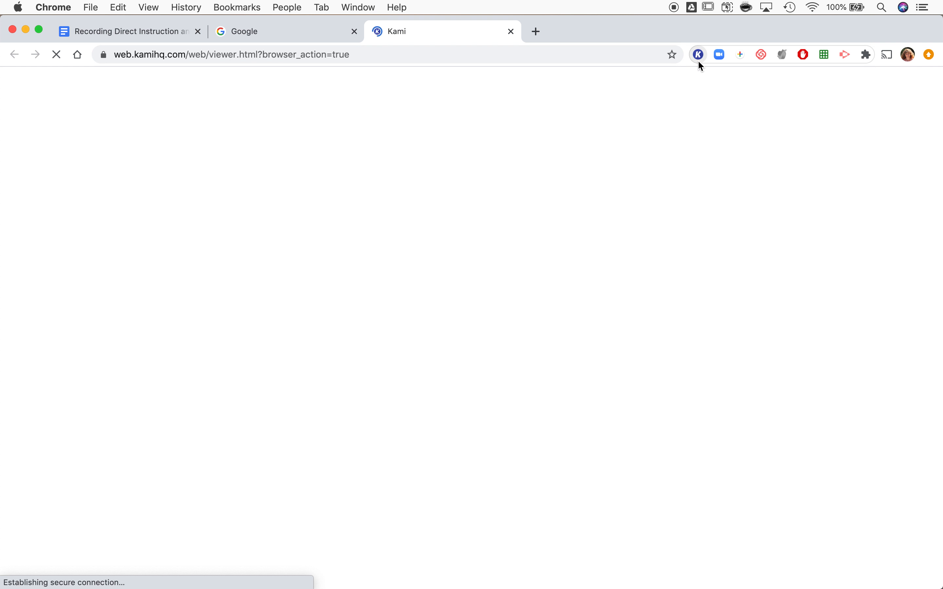